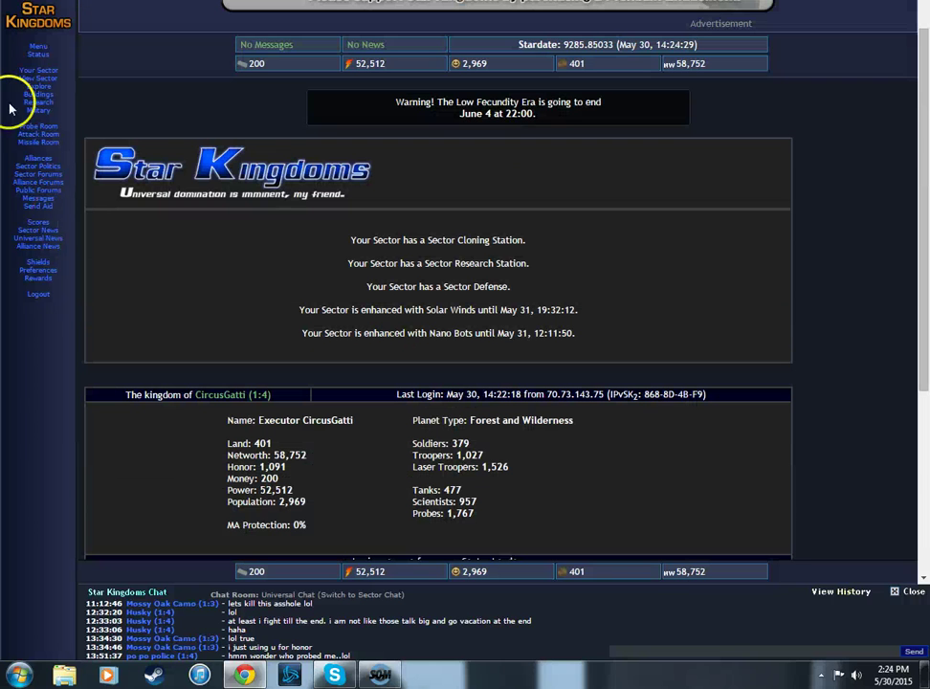
Review the Previous News log of invasions, missile strikes and probe raids through May 30
left_click(39, 54)
scroll(383, 310, "down", 5)
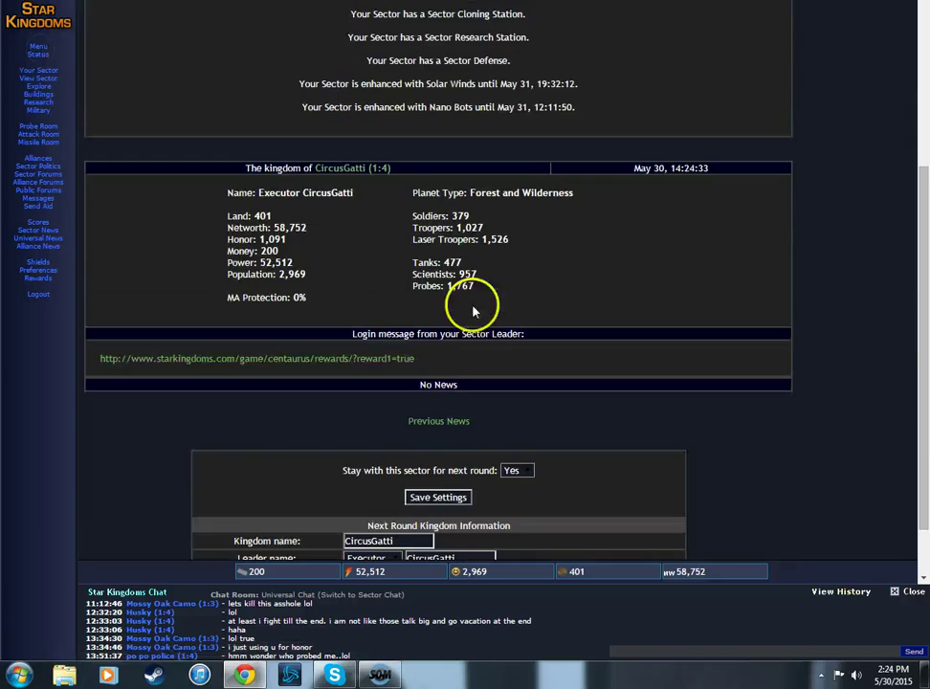
left_click(438, 421)
scroll(463, 402, "down", 4)
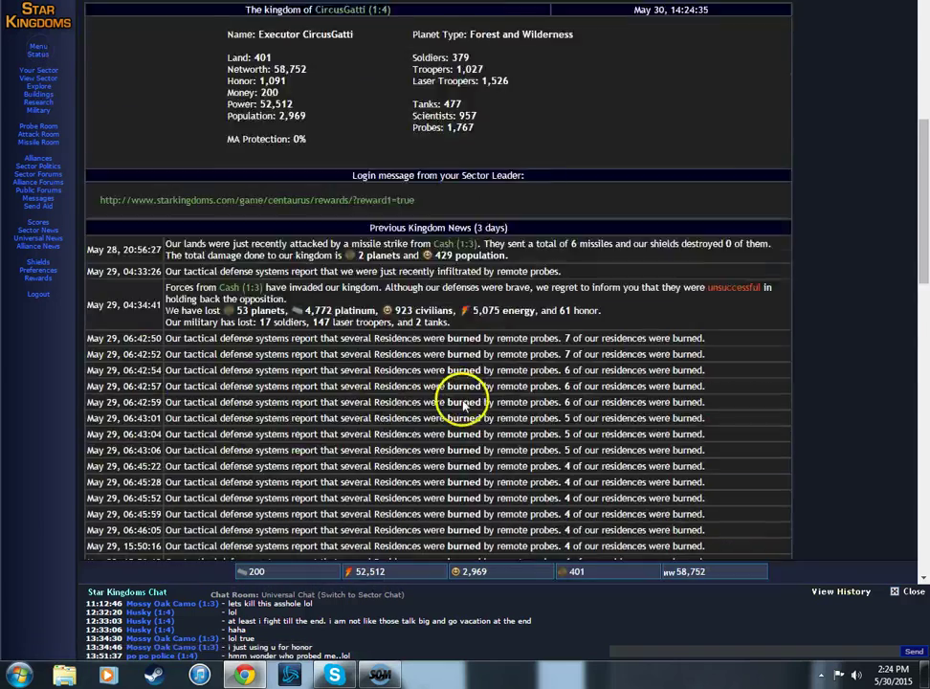
scroll(463, 402, "down", 4)
scroll(463, 401, "down", 4)
scroll(463, 401, "down", 3)
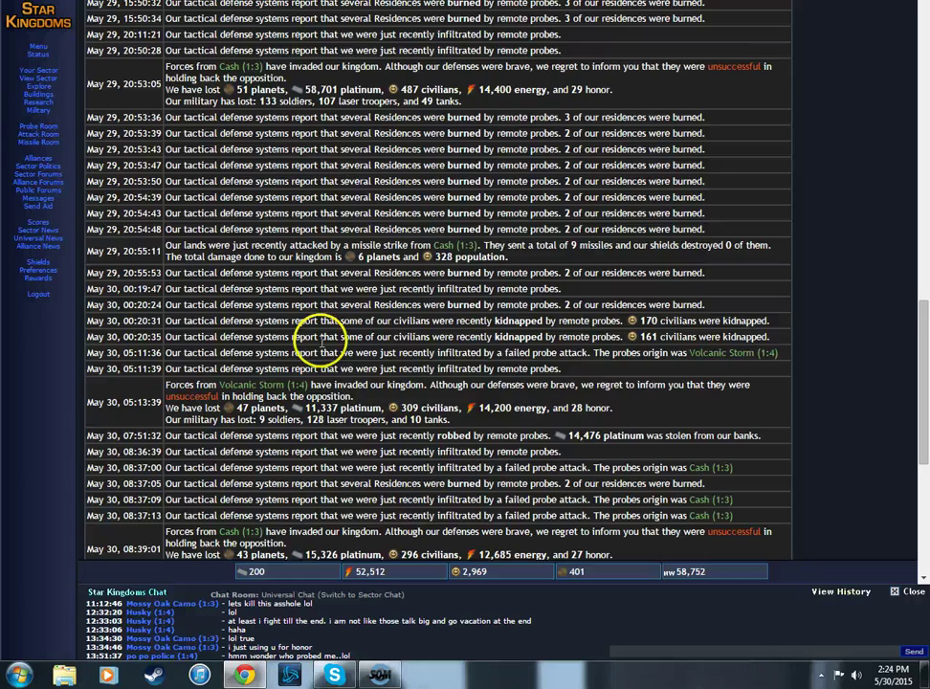
scroll(593, 296, "up", 4)
scroll(598, 305, "up", 3)
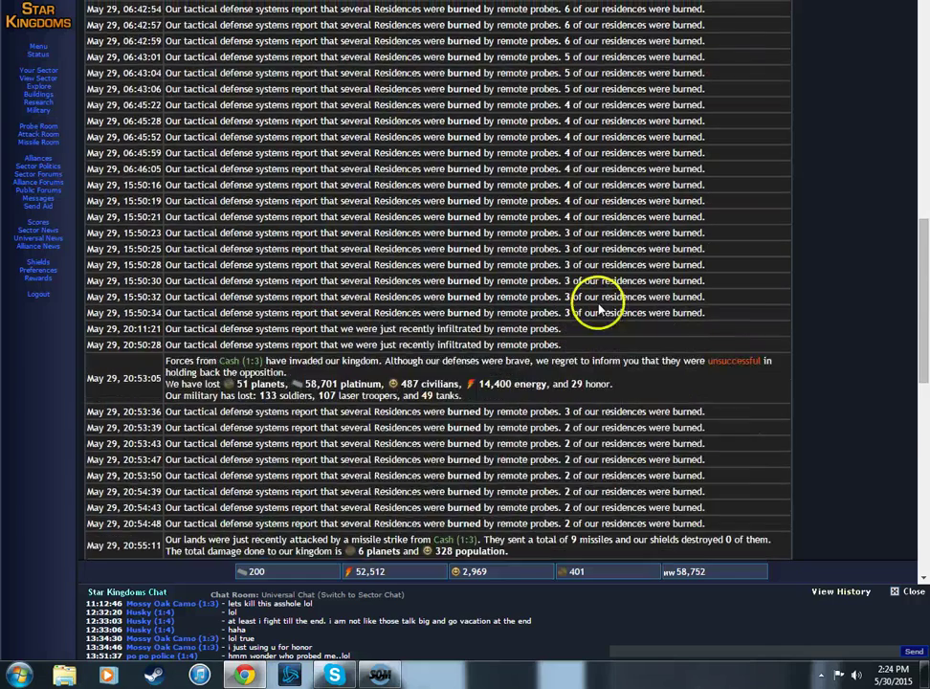
scroll(601, 305, "up", 5)
scroll(230, 129, "down", 8)
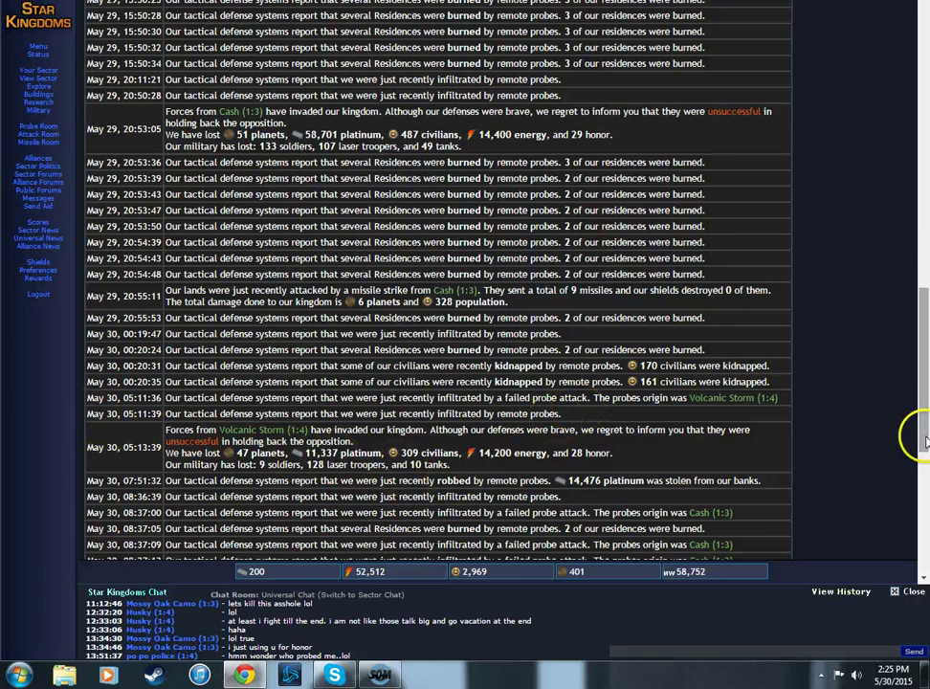
mouse_move(915, 425)
left_mouse_down()
mouse_move(923, 151)
mouse_move(904, 445)
left_mouse_up()
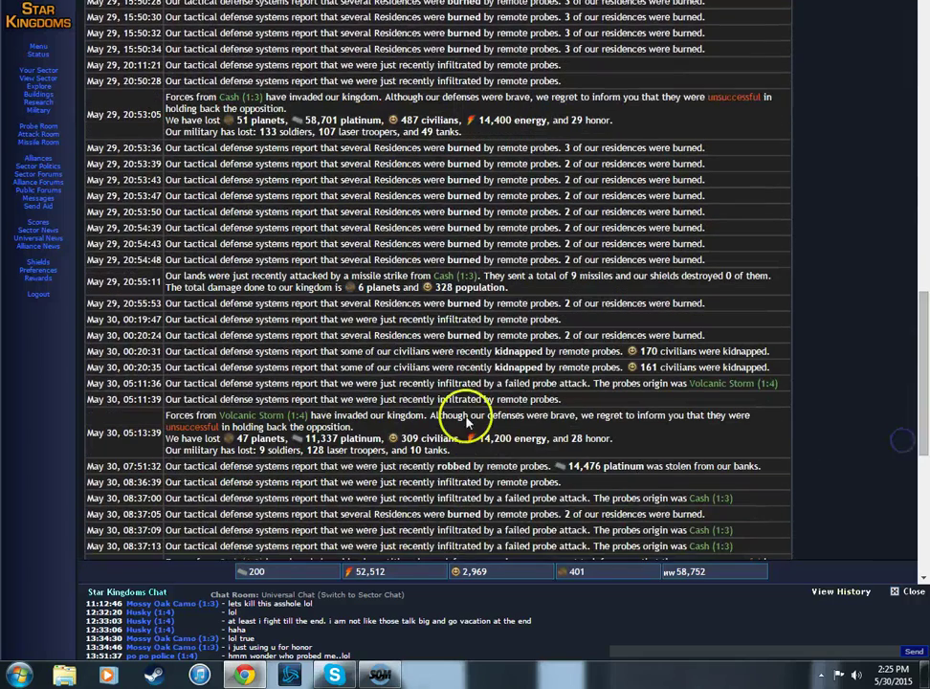
Open a new message to kingdom Cash (1:3) from its info page
left_click(449, 276)
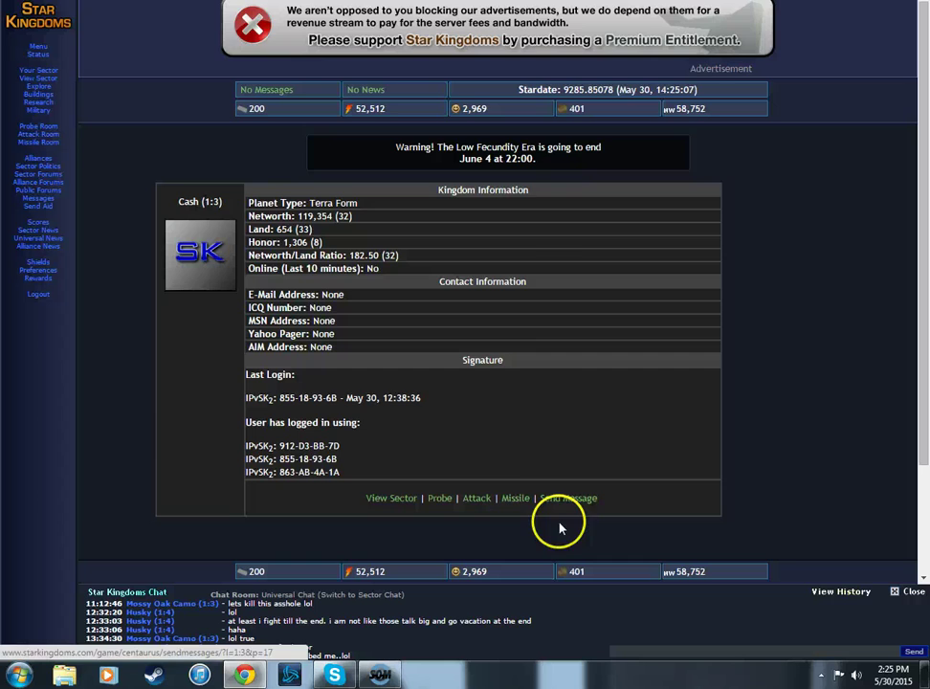
left_click(568, 497)
left_click(536, 352)
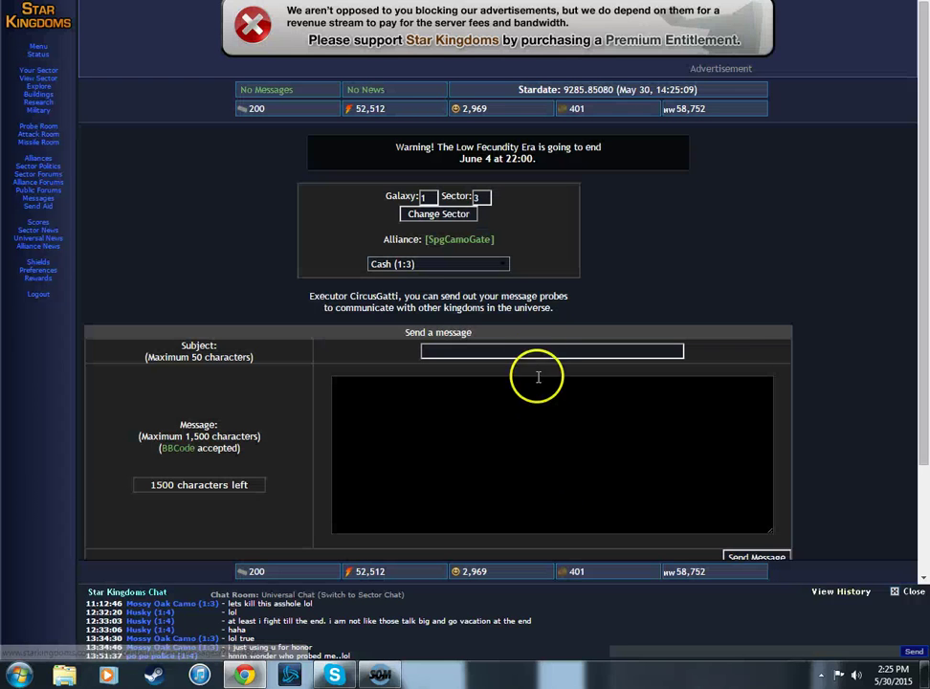
type("Did I ")
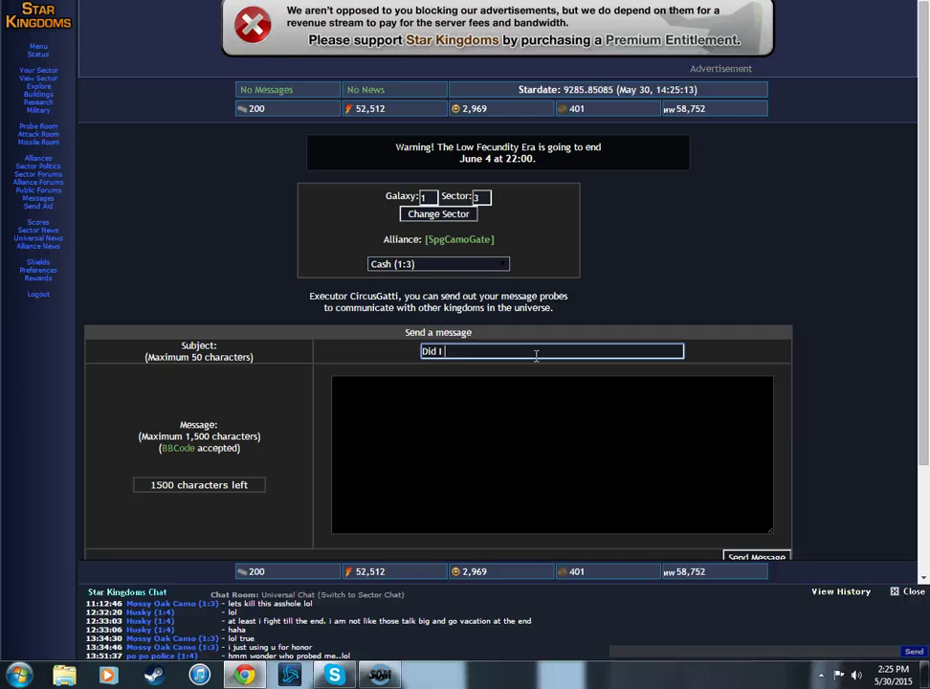
type("touch")
Enter the subject 'Did I touch a sensitive nerve', fixing typos along the way
key("BackSpace")
key("BackSpace")
type("ghe")
key("BackSpace")
key("BackSpace")
key("BackSpace")
type("ch a s")
type("ensi")
key("BackSpace")
type("ivite")
key("BackSpace")
key("BackSpace")
key("BackSpace")
type("sitive ")
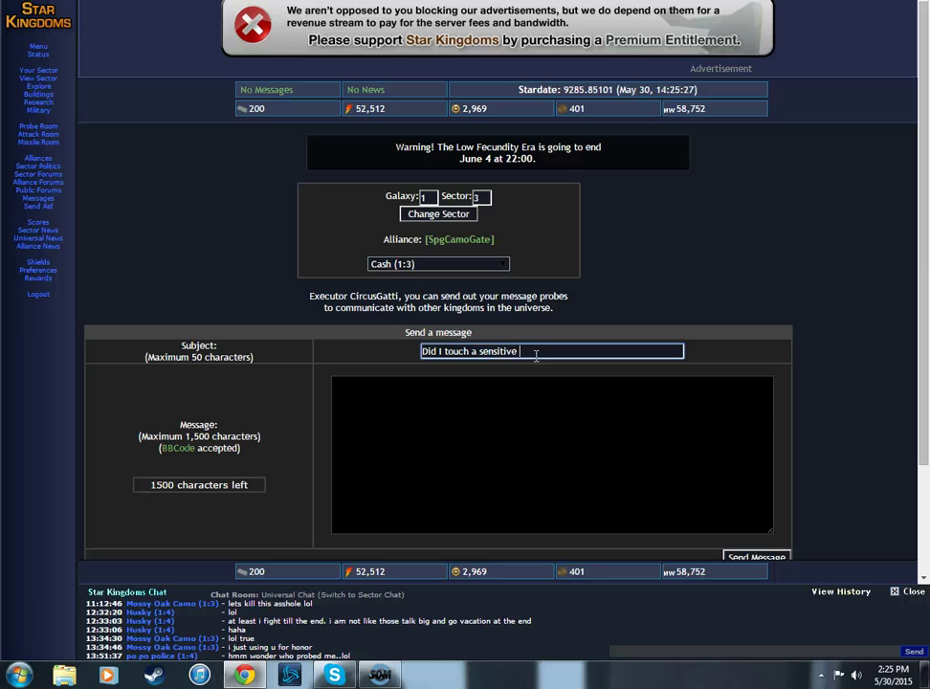
type("neve")
type("r")
key("BackSpace")
key("BackSpace")
key("BackSpace")
type("rv")
type("e")
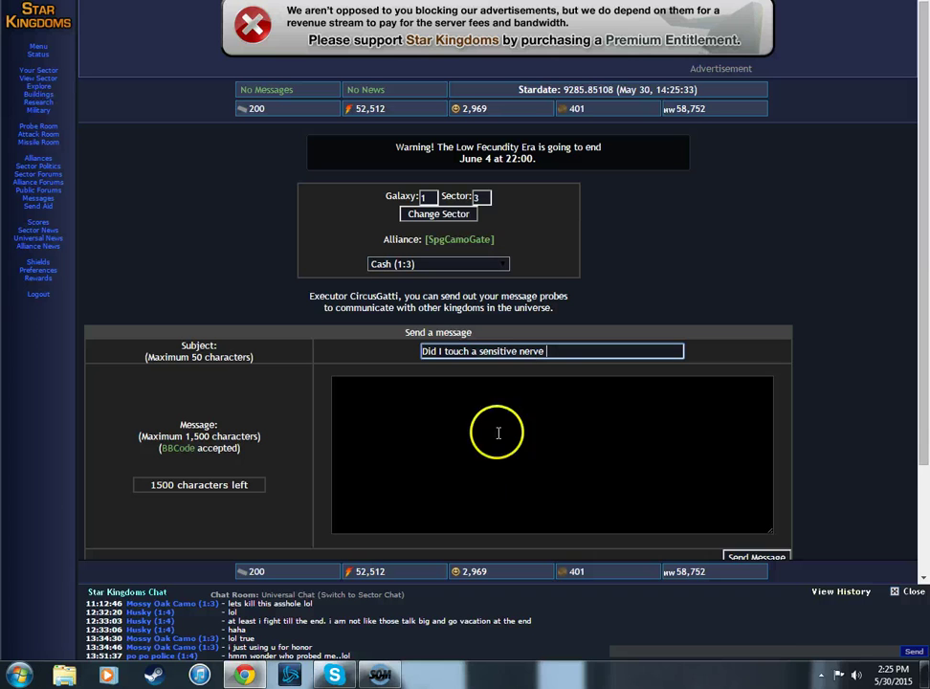
left_click(454, 428)
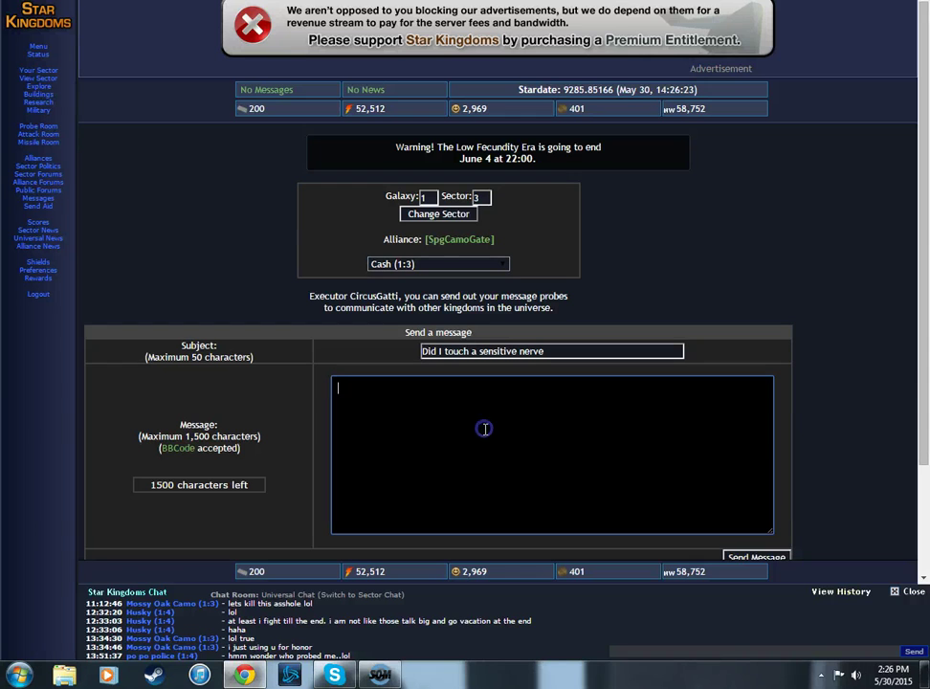
type("So yiour")
Write the message body, correcting typos in 'your', 'drunkard' and 'handle'
key("BackSpace")
key("BackSpace")
key("BackSpace")
type("our mother I")
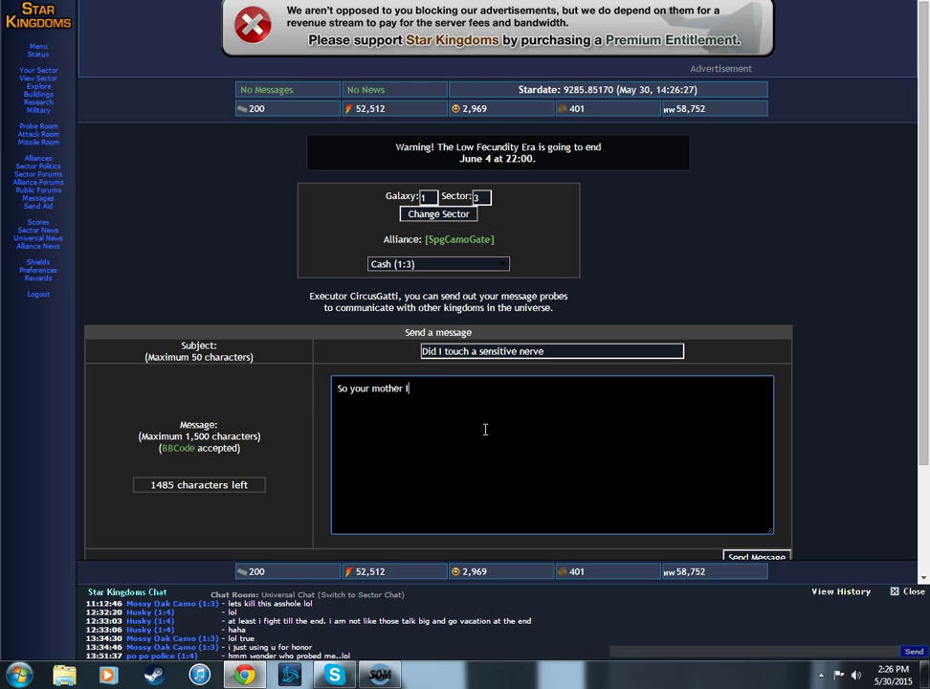
type("S a dirty dr")
type("unkwa")
key("BackSpace")
key("BackSpace")
type("ar")
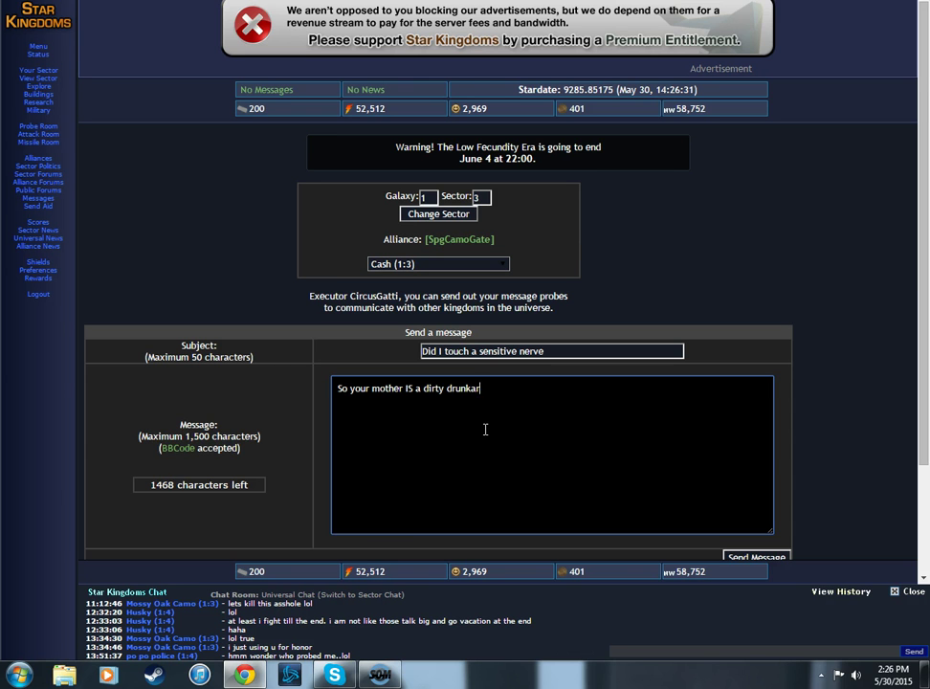
type("d who can't ")
type("handle")
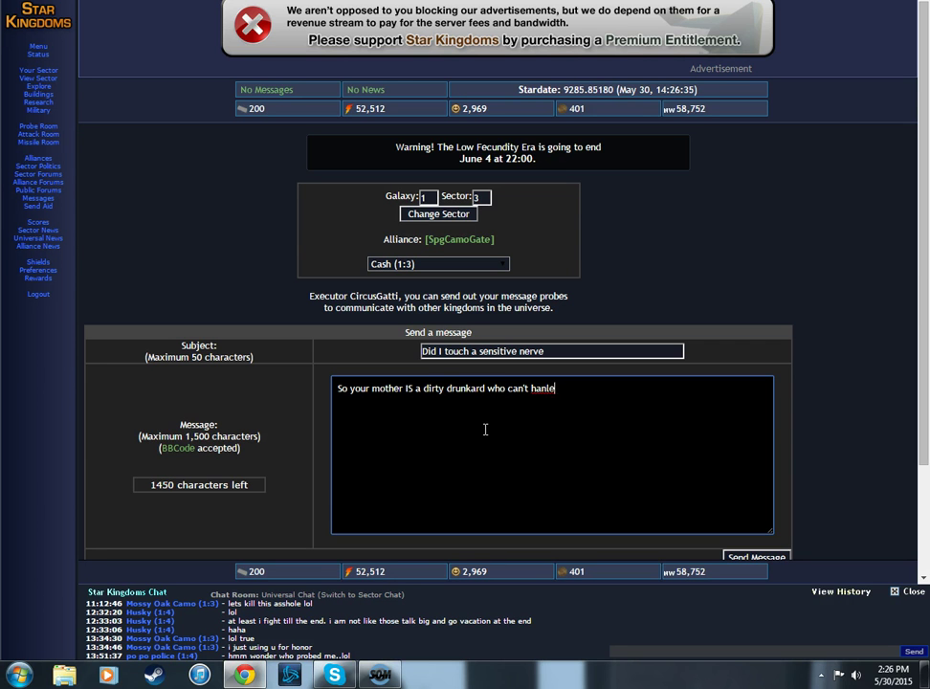
key("BackSpace")
type("el")
key("BackSpace")
key("BackSpace")
type("l")
type("e the adult respons")
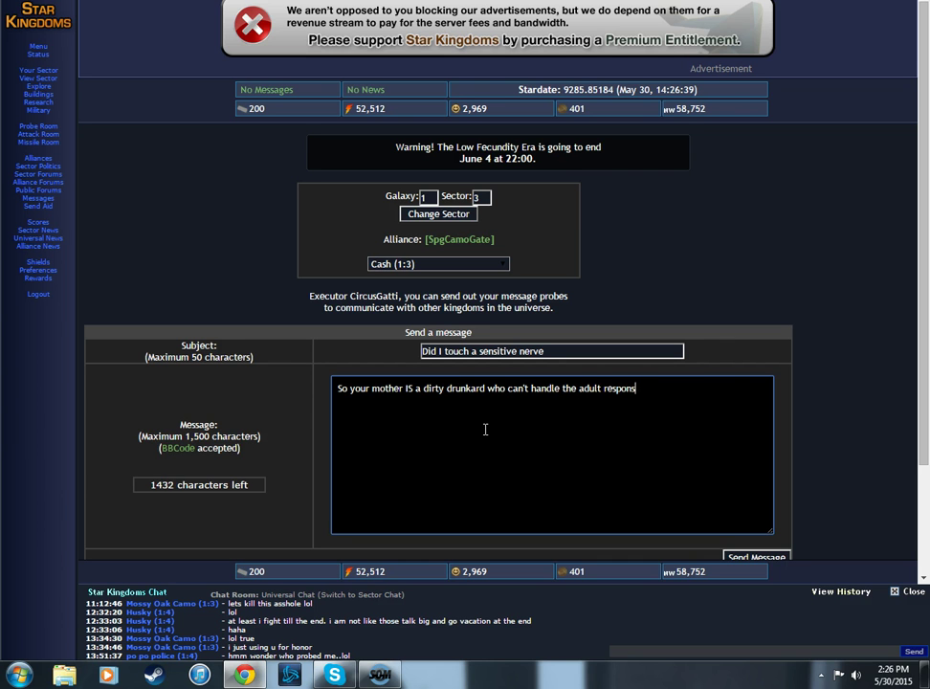
type("ibility of wor")
type("k ")
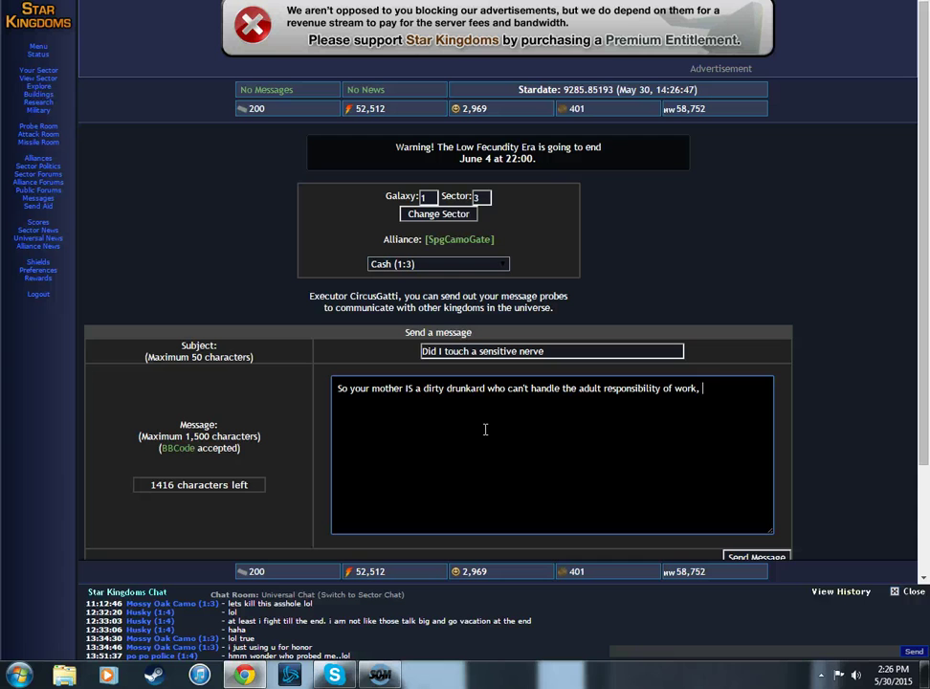
type("  and she ")
type("did beat you")
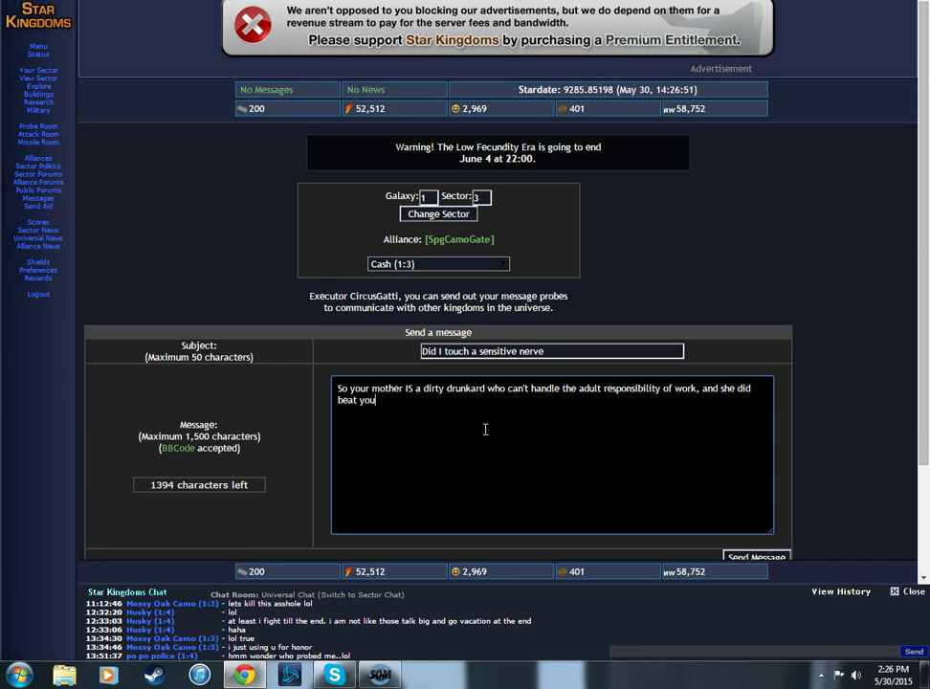
type(".")
type(" Thus you")
Reword the 'Thus you' sentence and correct 'tandrums' to 'tantrums'
key("BackSpace")
type("r ")
type("mentally")
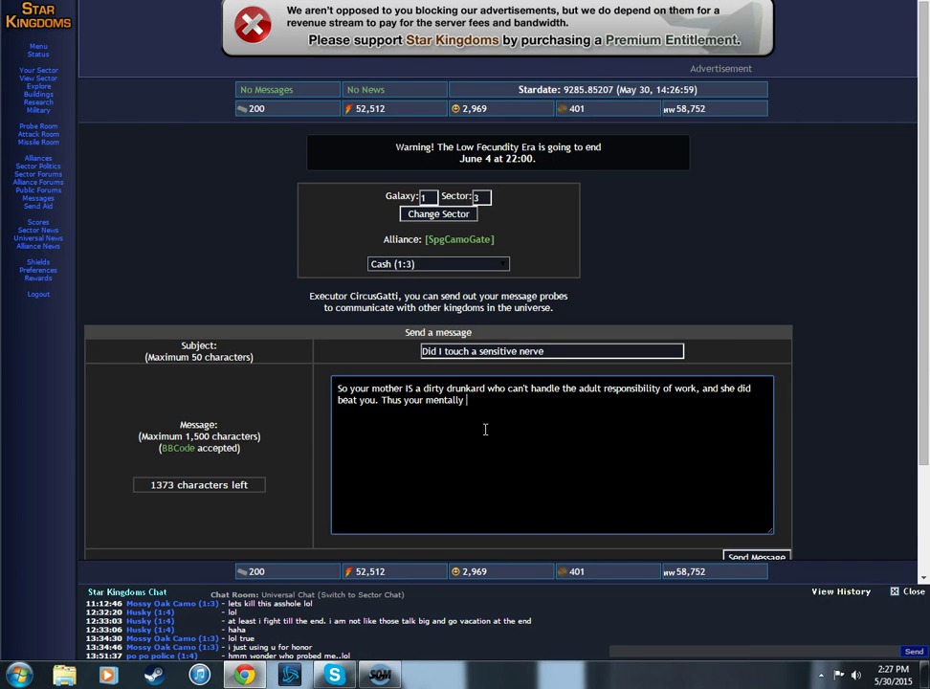
type(" di")
key("BackSpace")
key("BackSpace")
key("BackSpace")
key("BackSpace")
key("BackSpace")
key("BackSpace")
key("BackSpace")
type("im")
type("pare")
key("BackSpace")
key("BackSpace")
type("ired ")
type("mind")
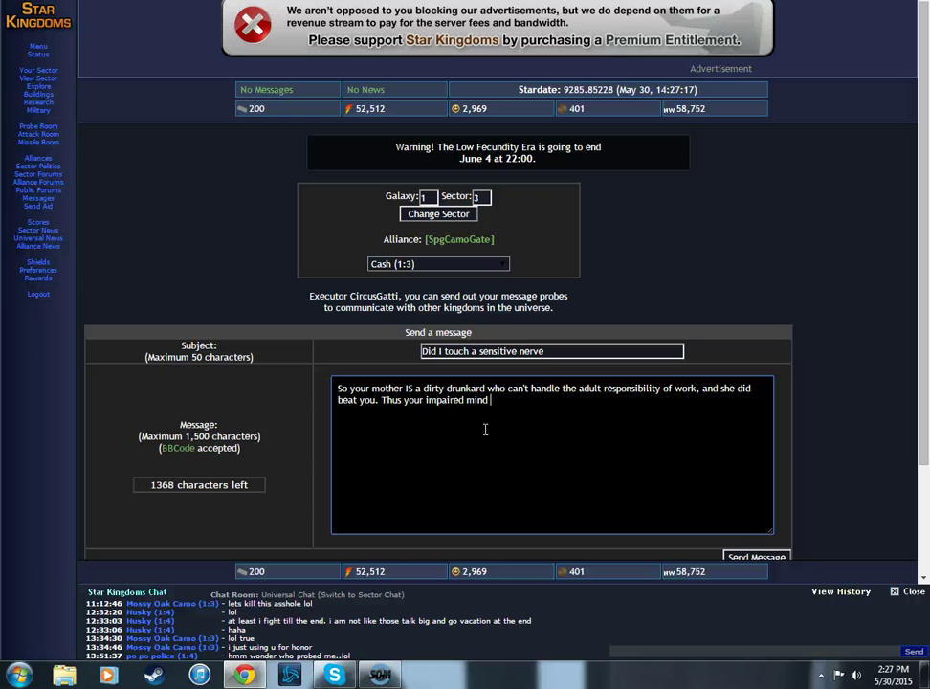
type("get")
key("BackSpace")
key("BackSpace")
key("BackSpace")
type("gets i")
type("rritated ")
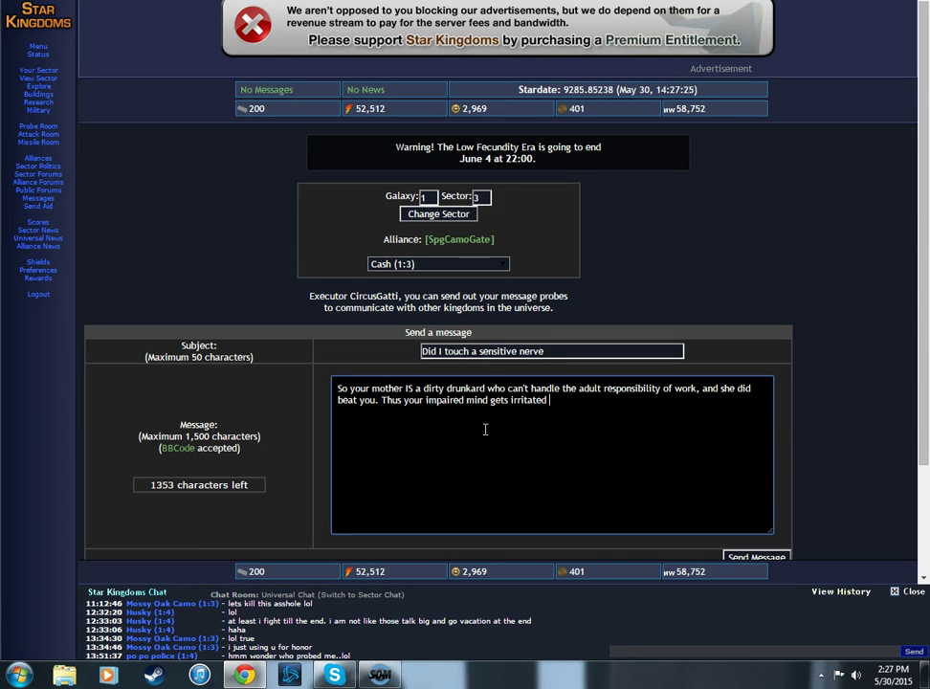
type("that")
key("BackSpace")
key("BackSpace")
key("BackSpace")
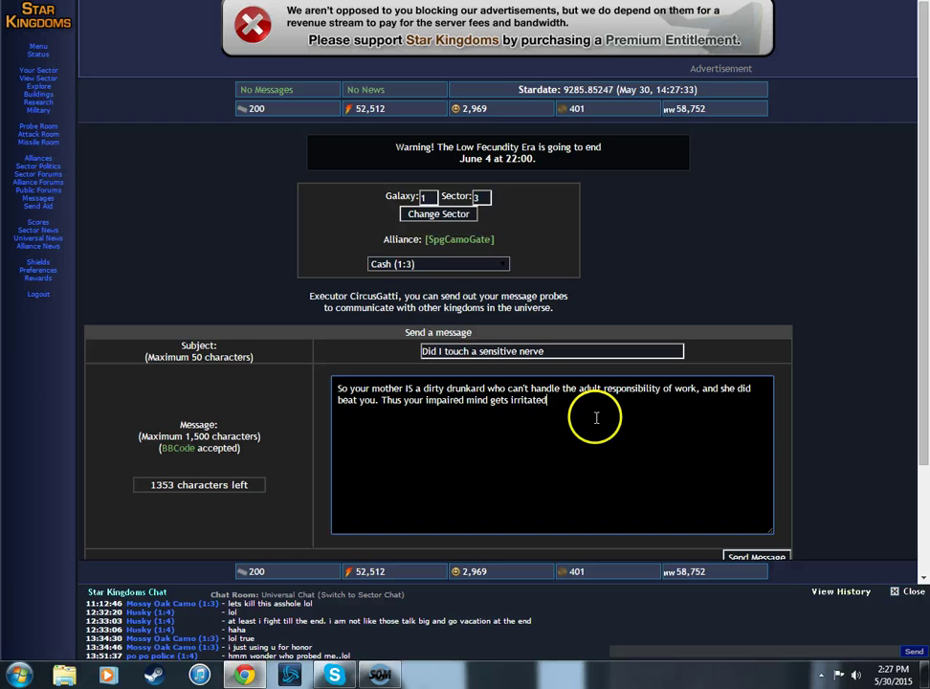
key("BackSpace")
key("BackSpace")
key("BackSpace")
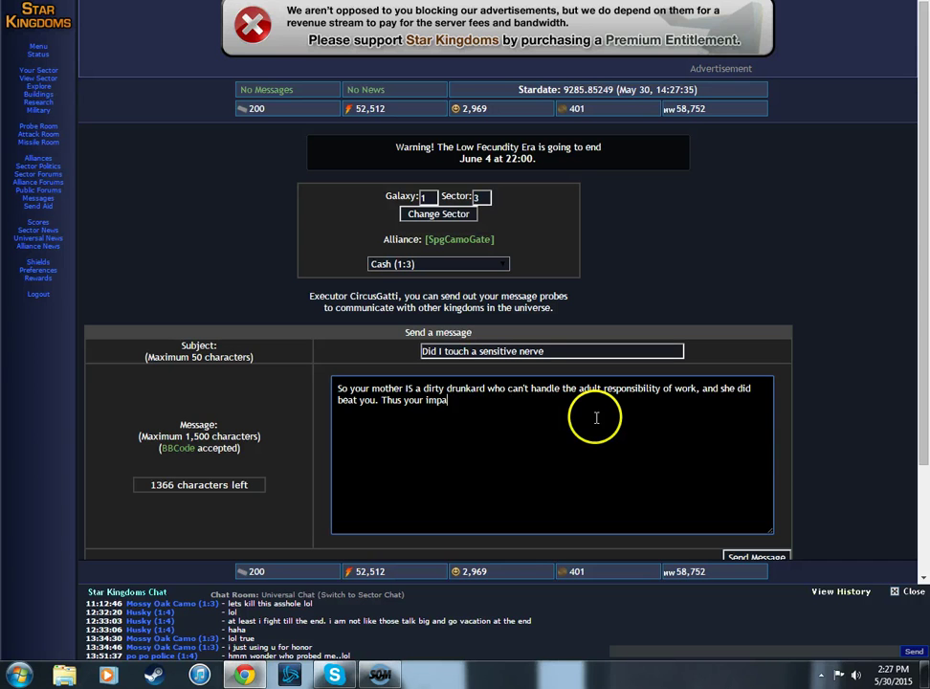
type("our ")
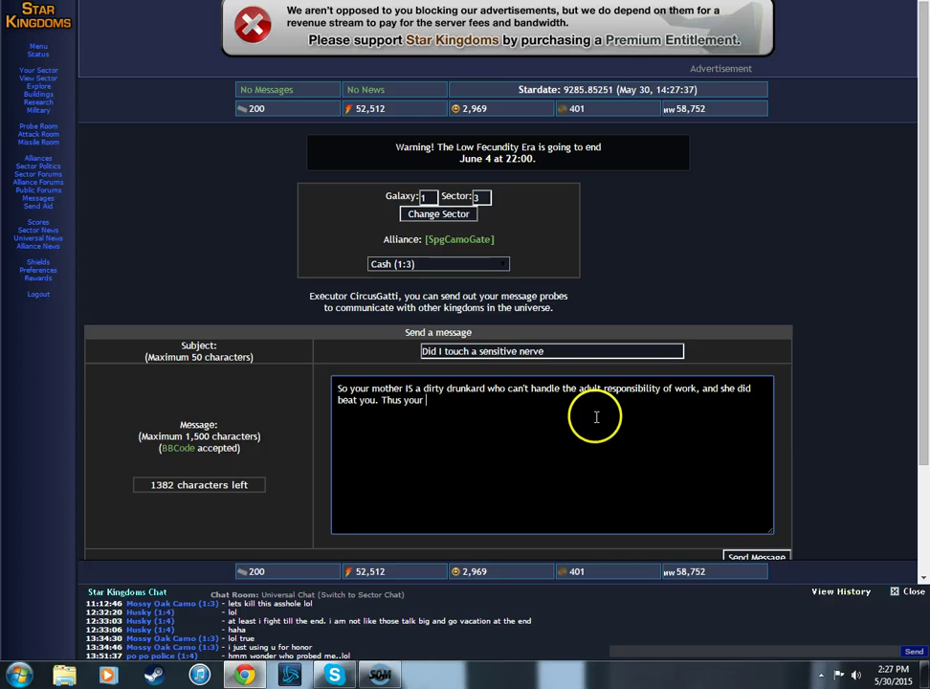
type("damaged m")
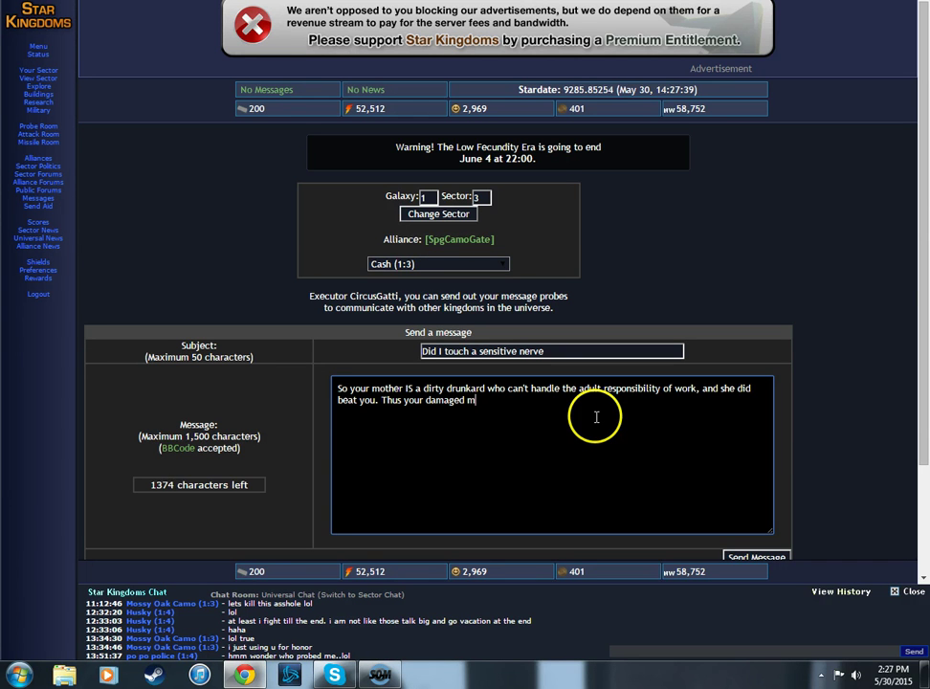
type("ind thinks")
type(" it's ok for you to ")
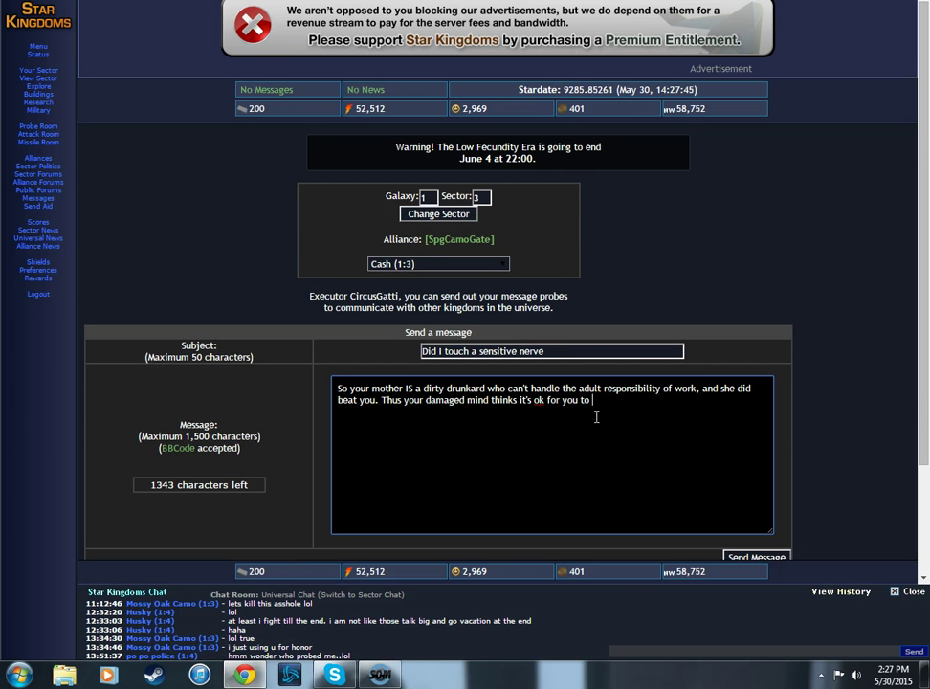
type("throw autistic tandrams.")
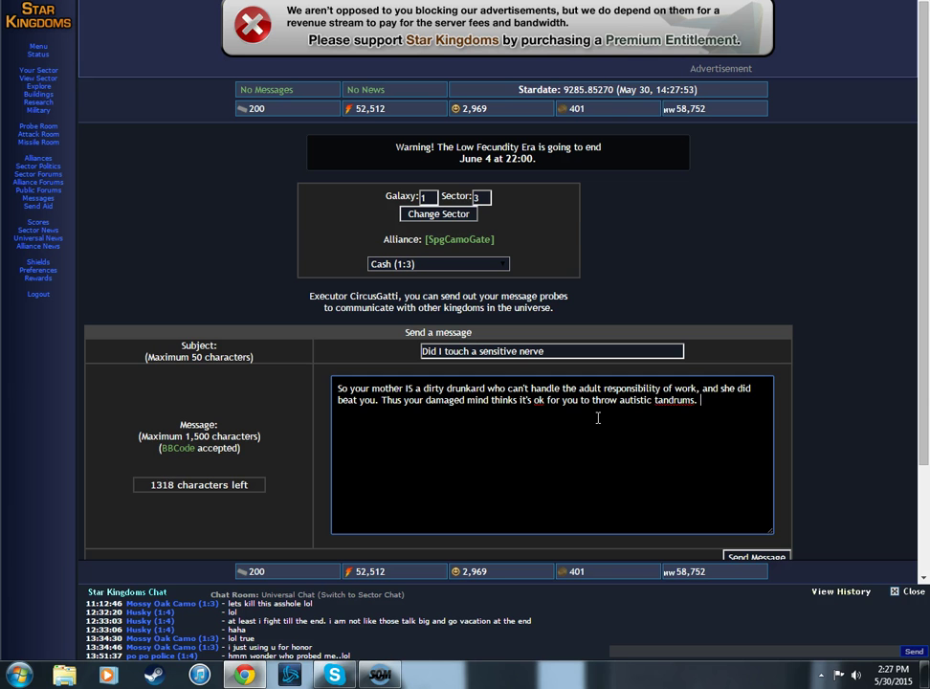
right_click(675, 400)
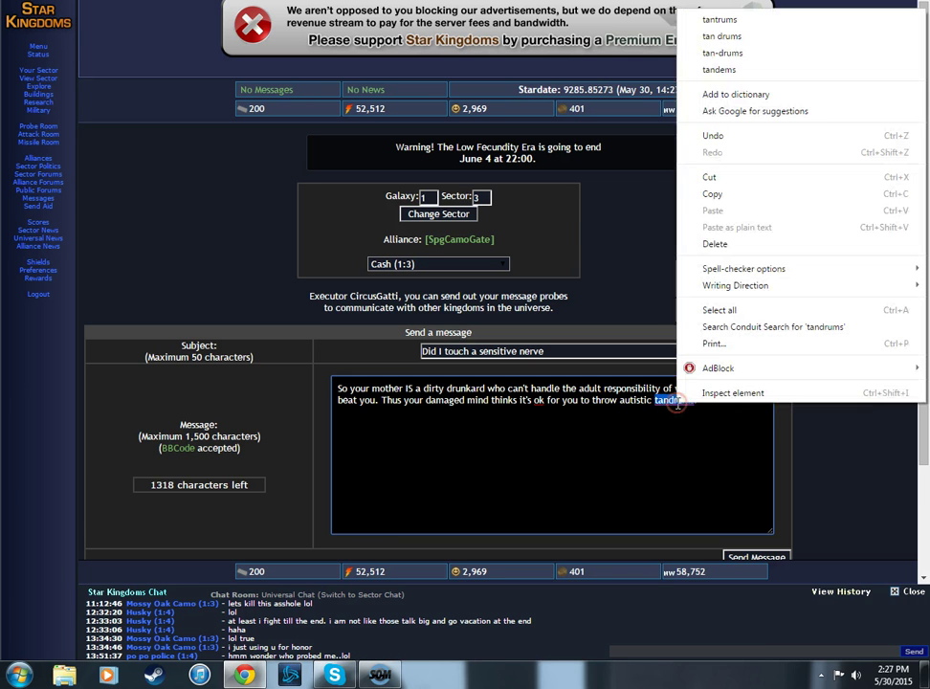
left_click(738, 21)
Send the taunting message, then target Volcanic Storm in sector 4 with an Arson probe mission
left_click(754, 557)
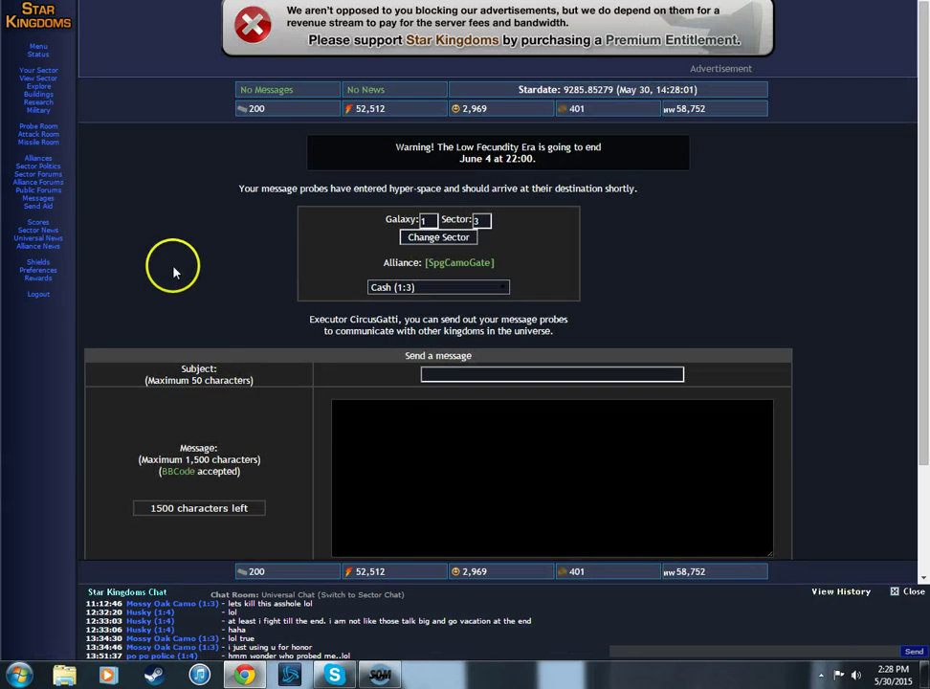
left_click(38, 126)
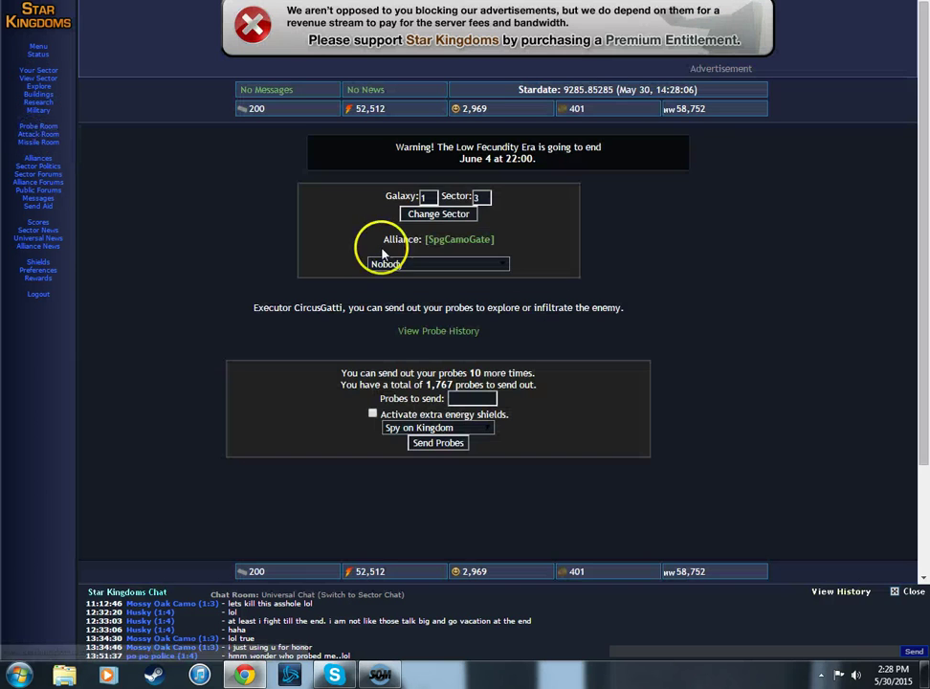
double_click(481, 196)
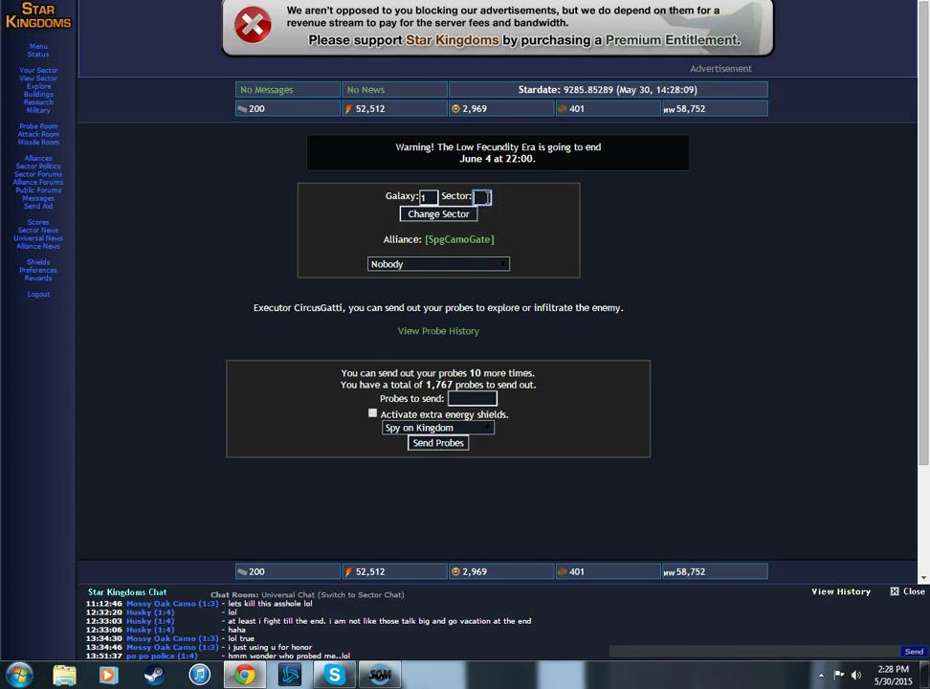
left_click(438, 213)
type("4")
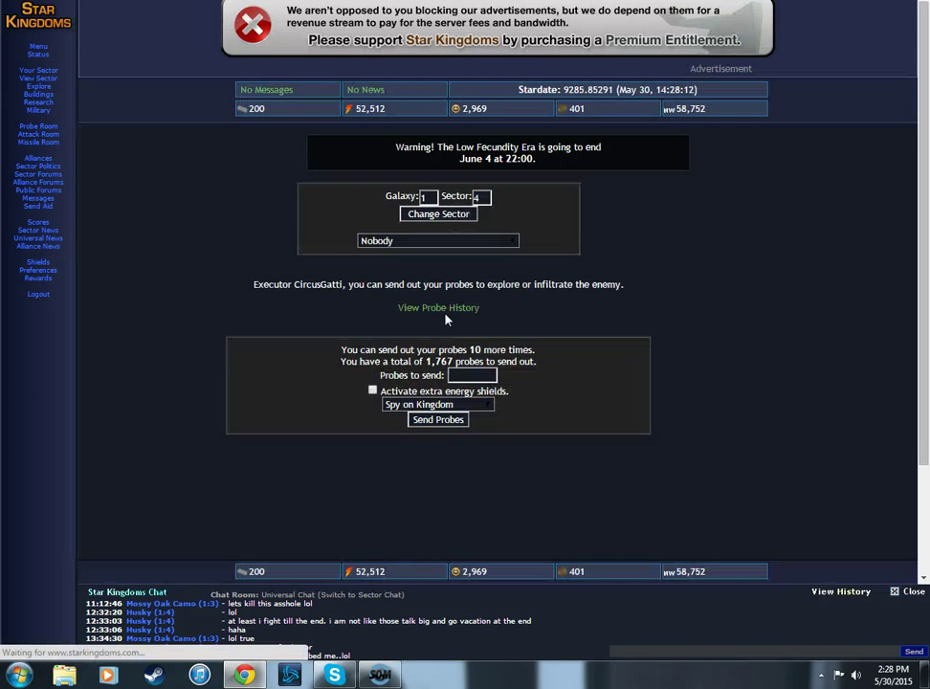
left_click(435, 218)
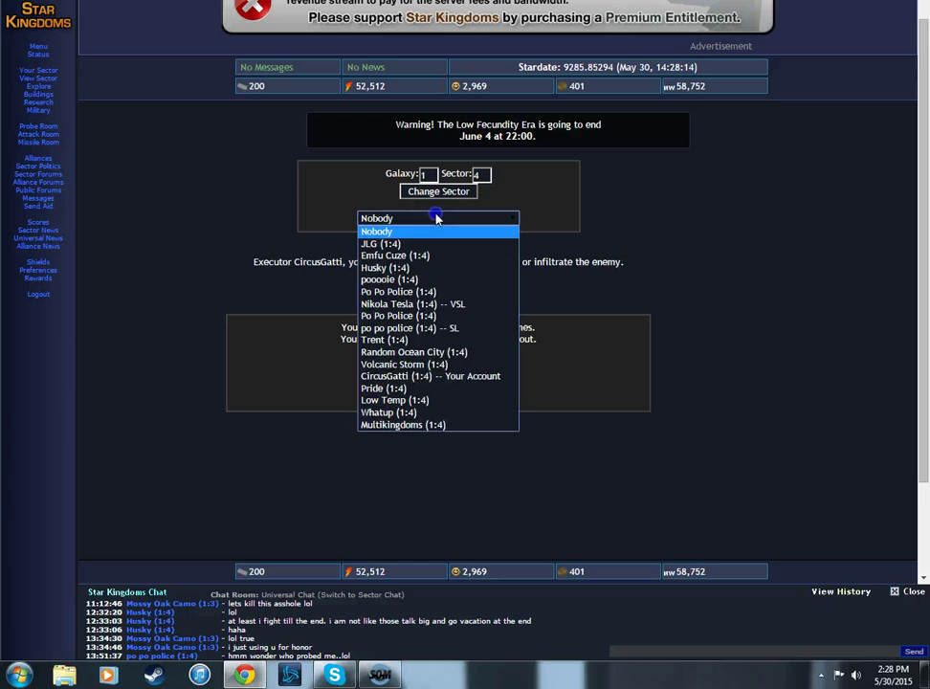
left_click(432, 364)
left_click(435, 382)
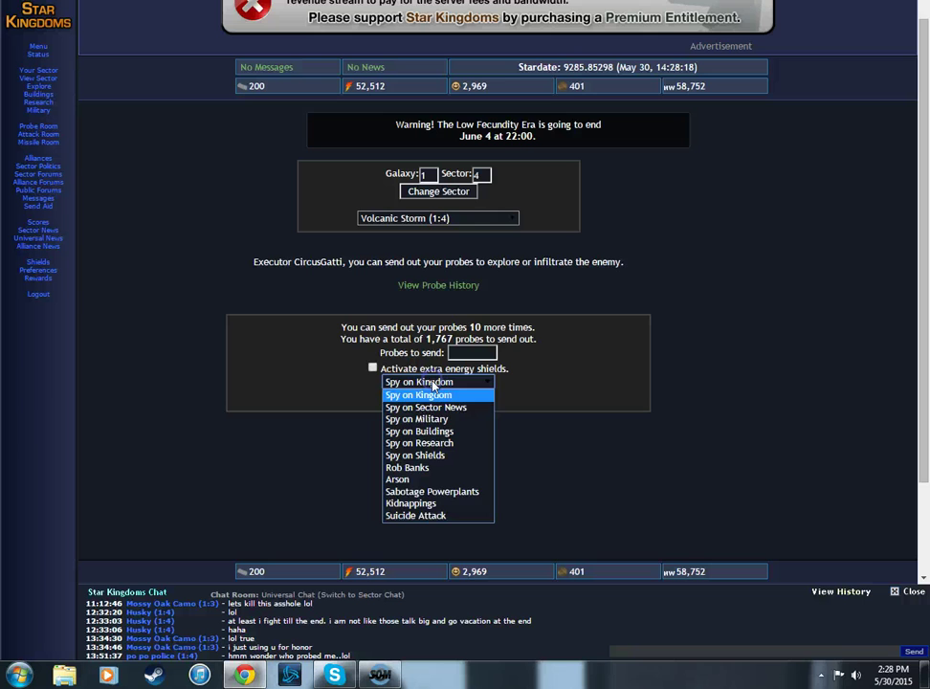
left_click(400, 479)
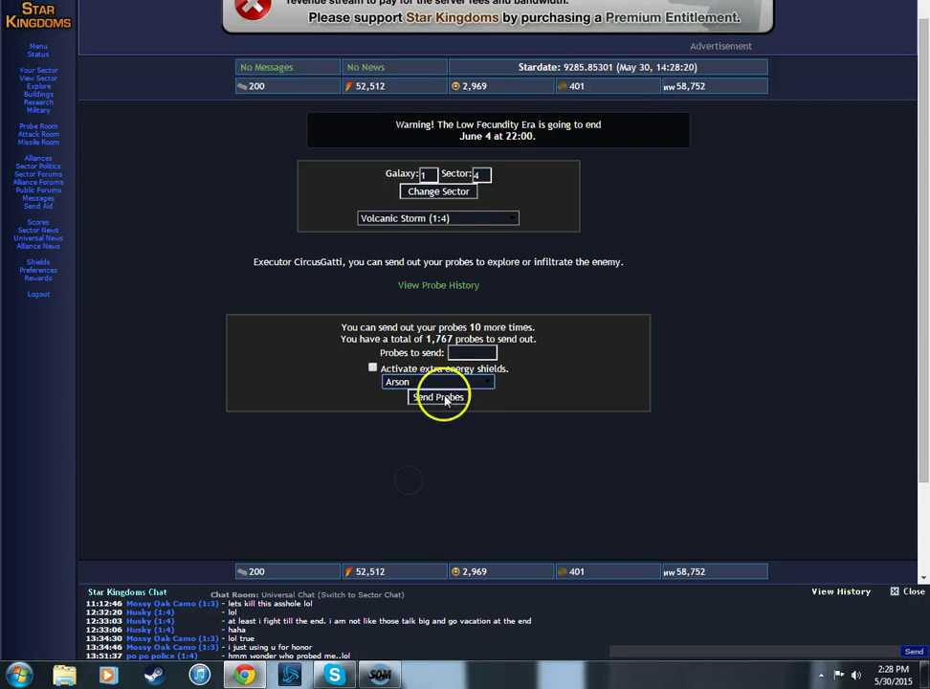
Launch two arson missions with 1767 probes against Volcanic Storm
left_click(438, 395)
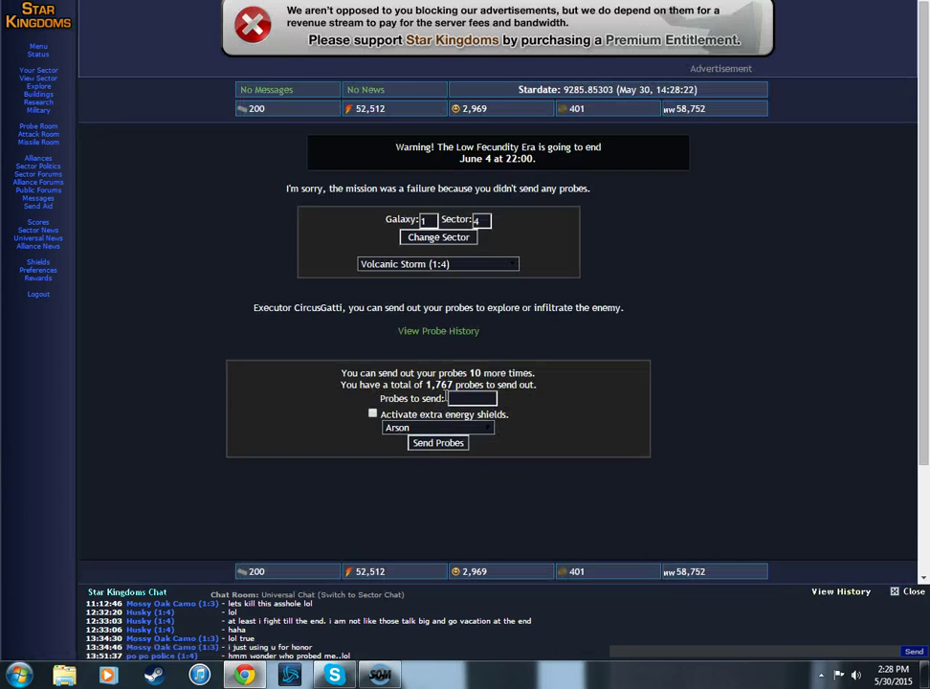
left_click(465, 400)
type("1767")
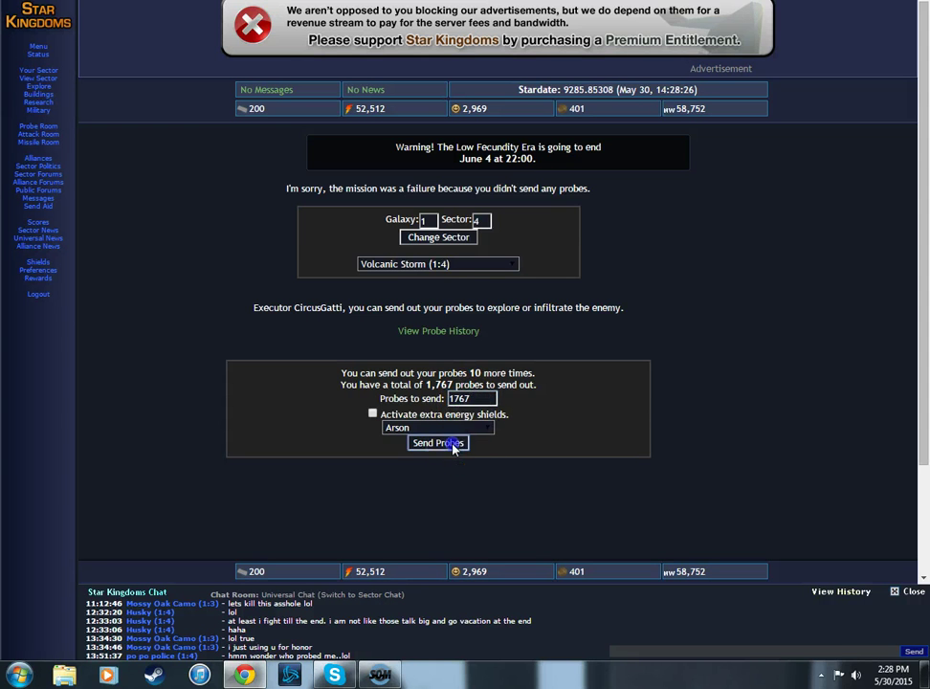
left_click(449, 442)
left_click(437, 495)
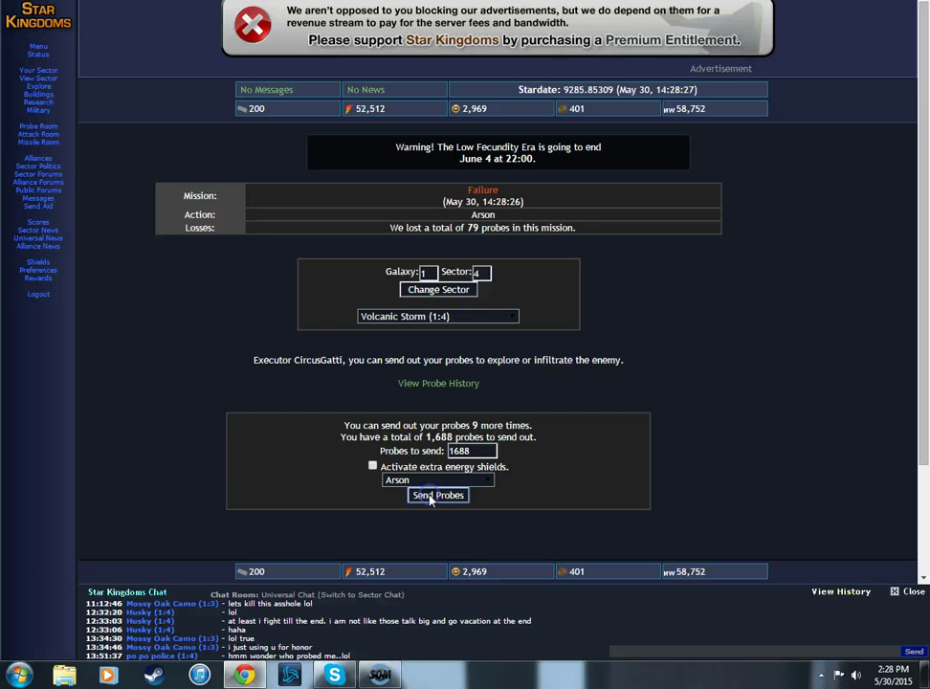
left_click(39, 142)
left_click(50, 147)
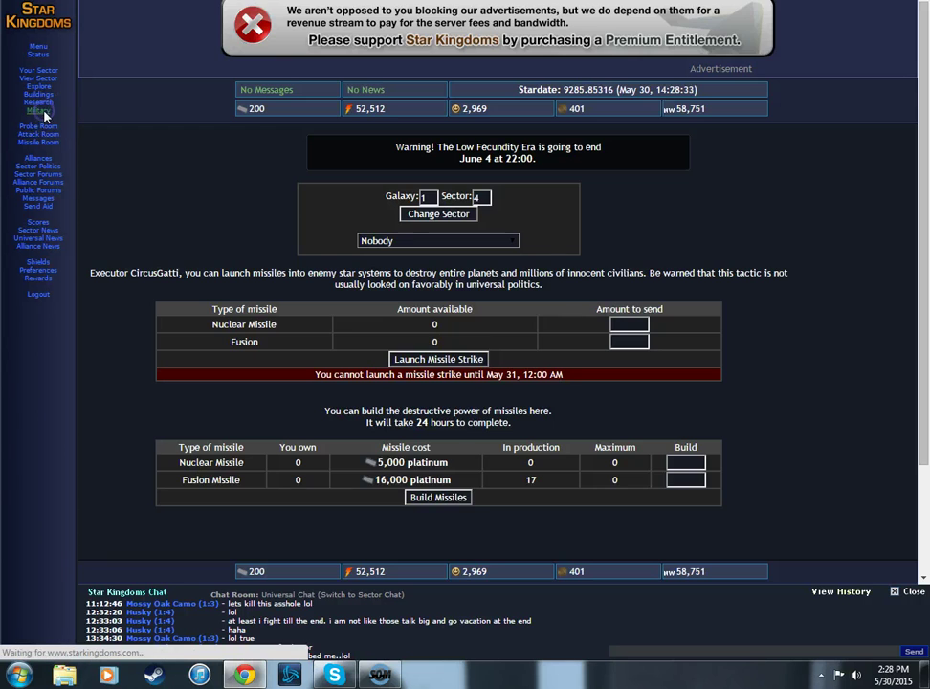
Send 179 soldiers, 514 troopers, 231 tanks and 2 war leaders against Volcanic Storm (1:4)
left_click(38, 133)
left_click(670, 378)
left_click(669, 312)
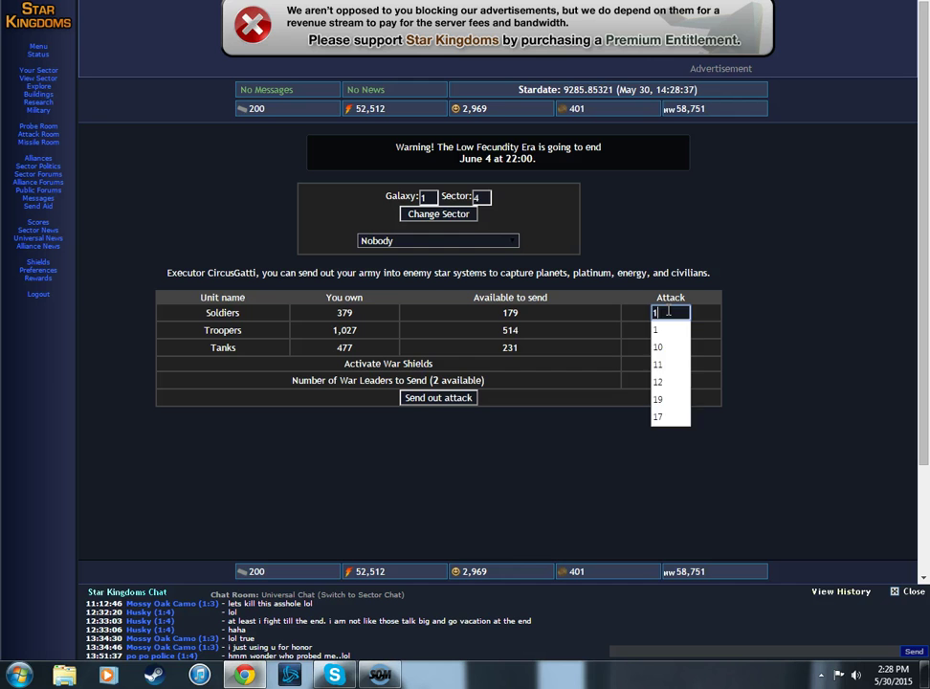
left_click(669, 326)
type("79")
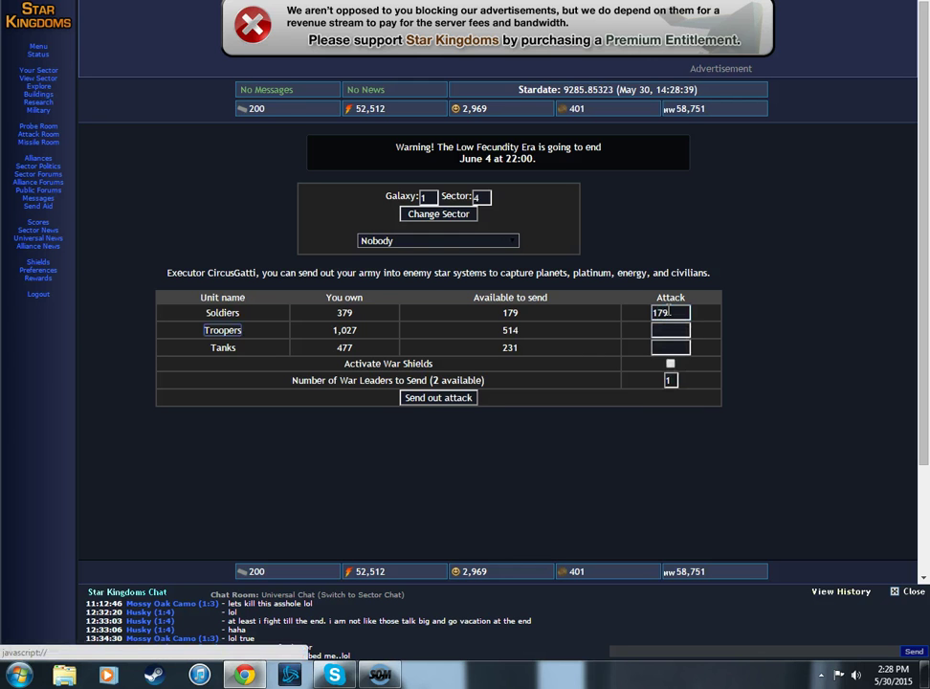
left_click(670, 330)
type("51")
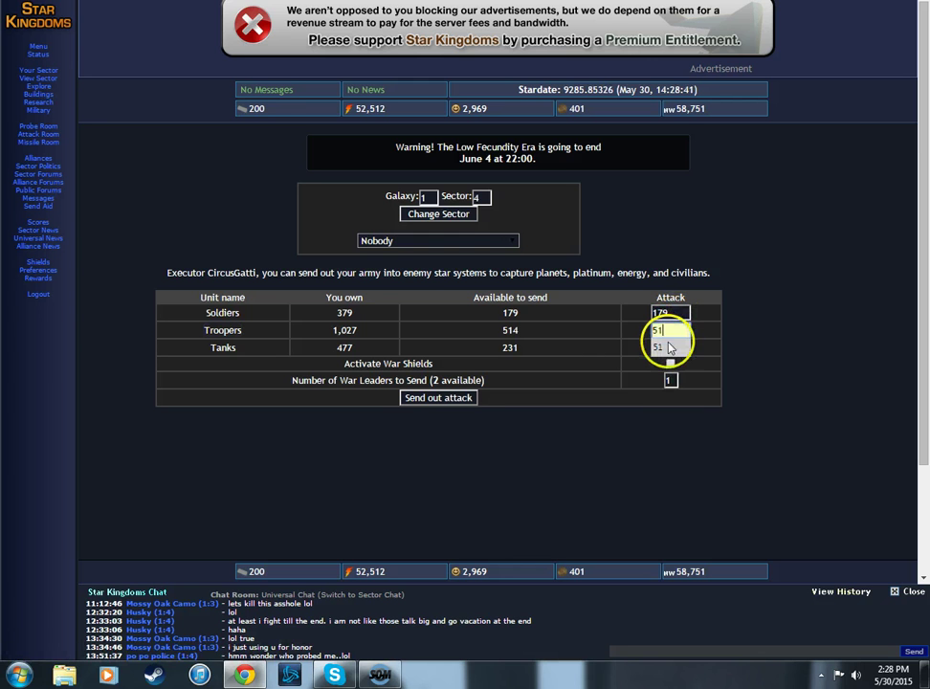
type("4")
left_click(669, 347)
type("231")
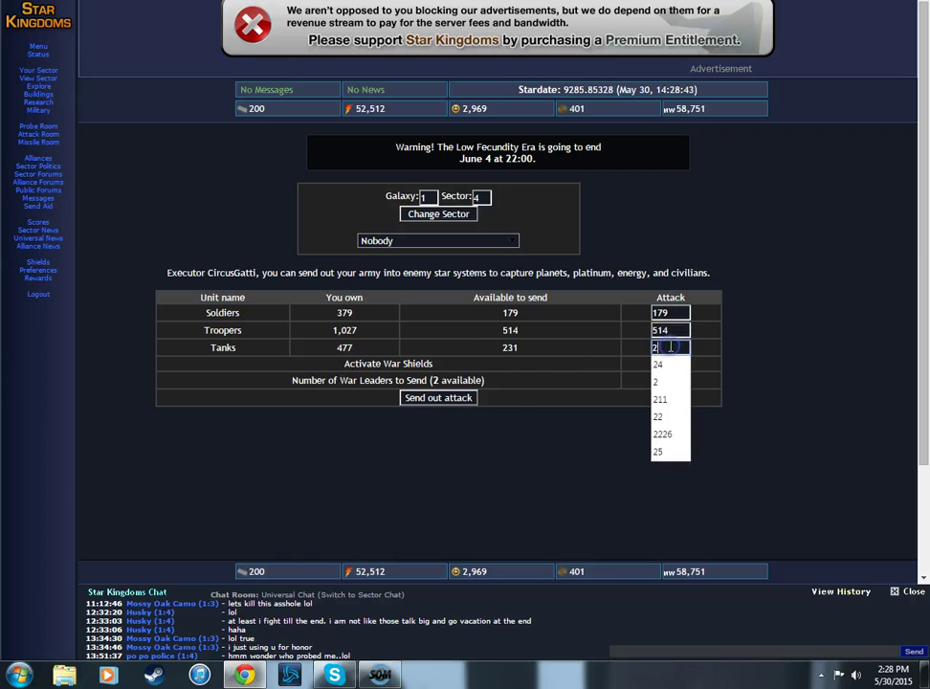
double_click(669, 380)
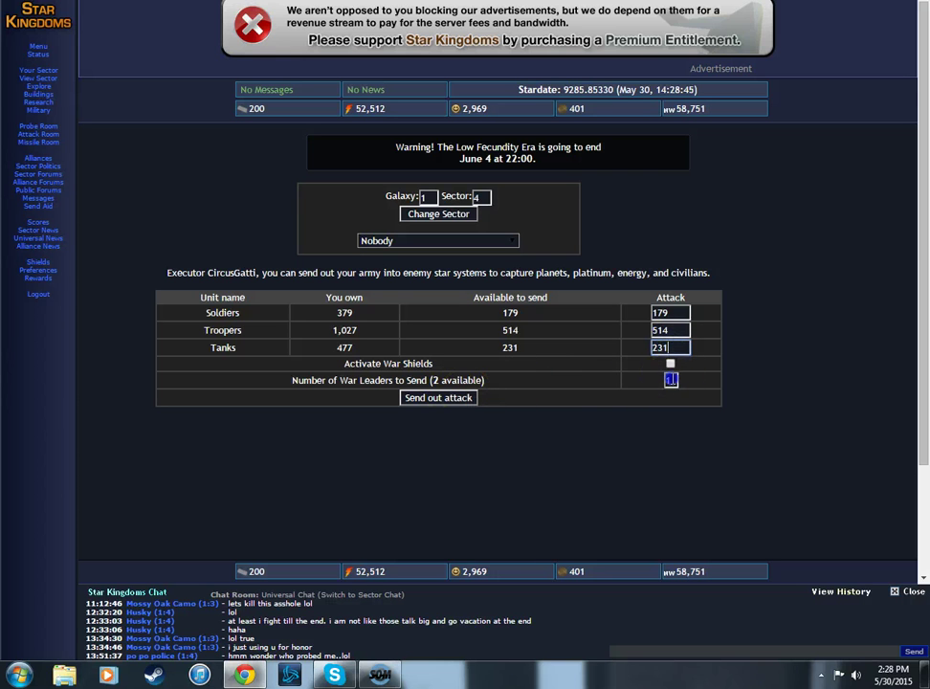
left_click(460, 241)
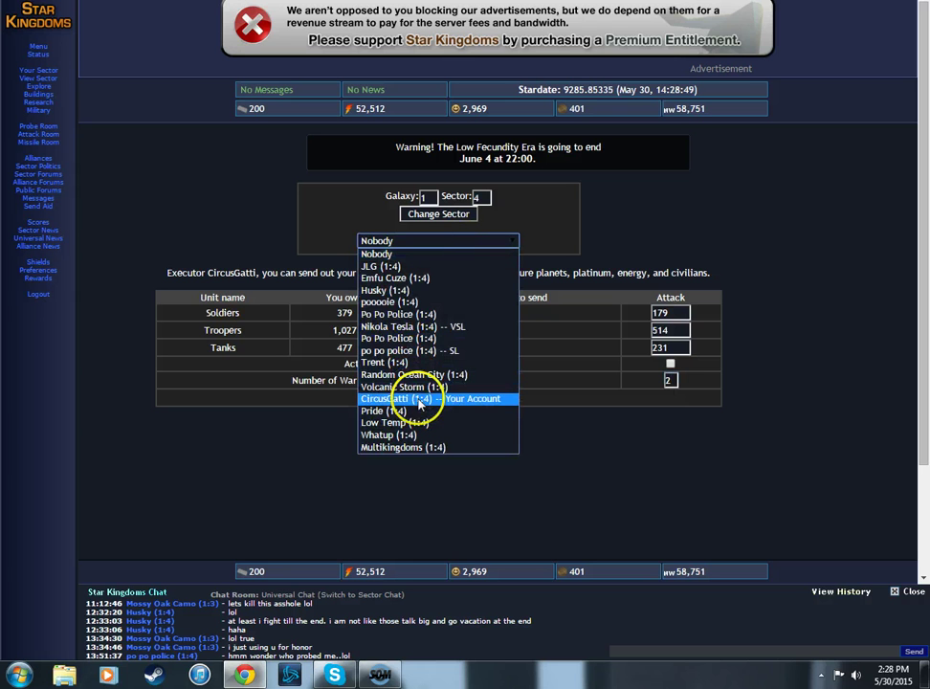
left_click(404, 386)
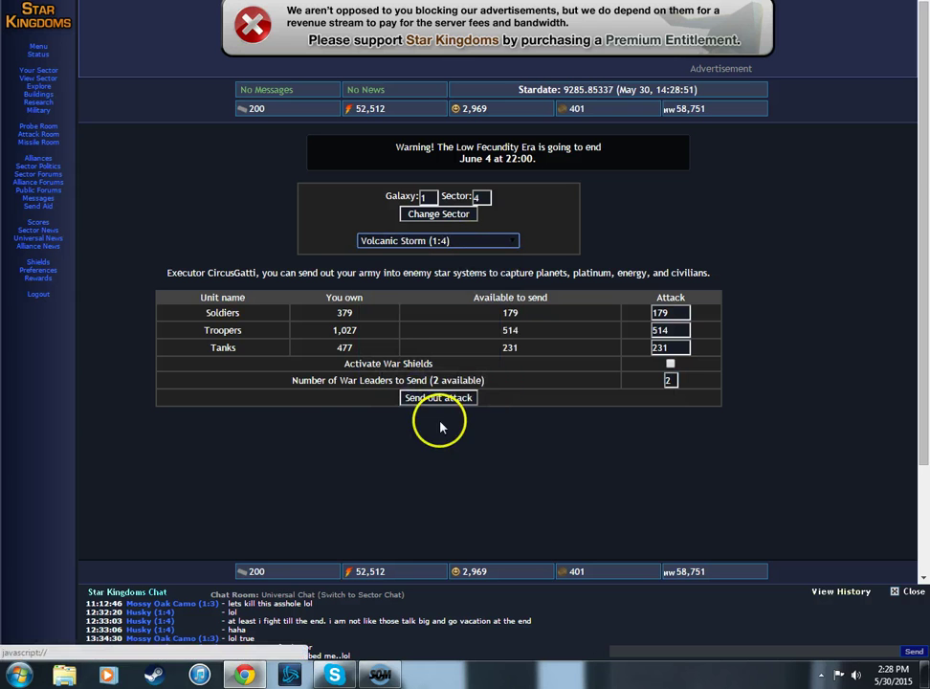
left_click(445, 398)
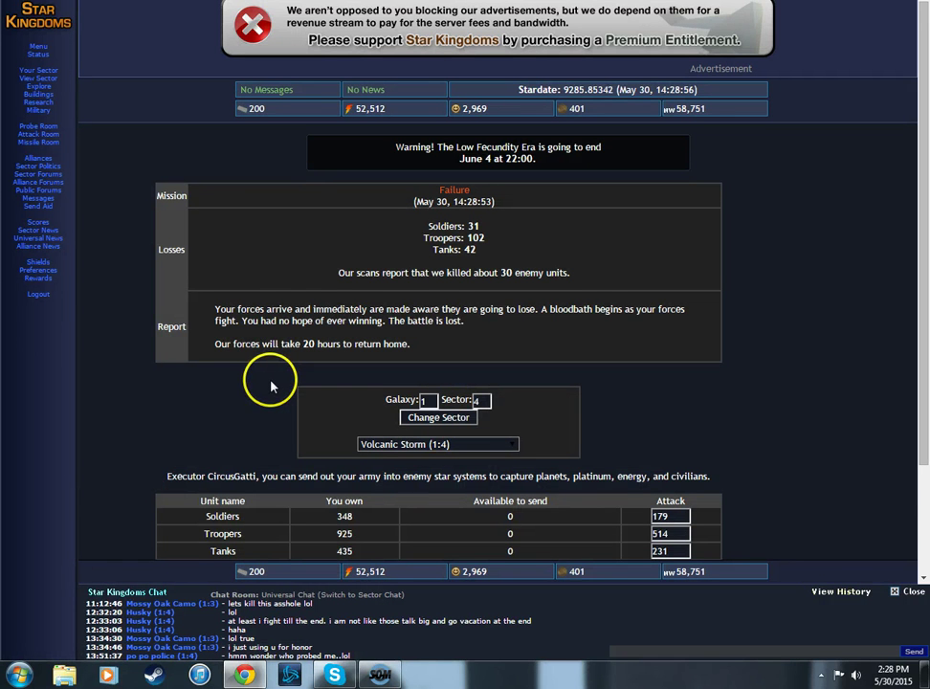
Place 6 more scientists on Probe Armor research, bringing it to 957
left_click(39, 135)
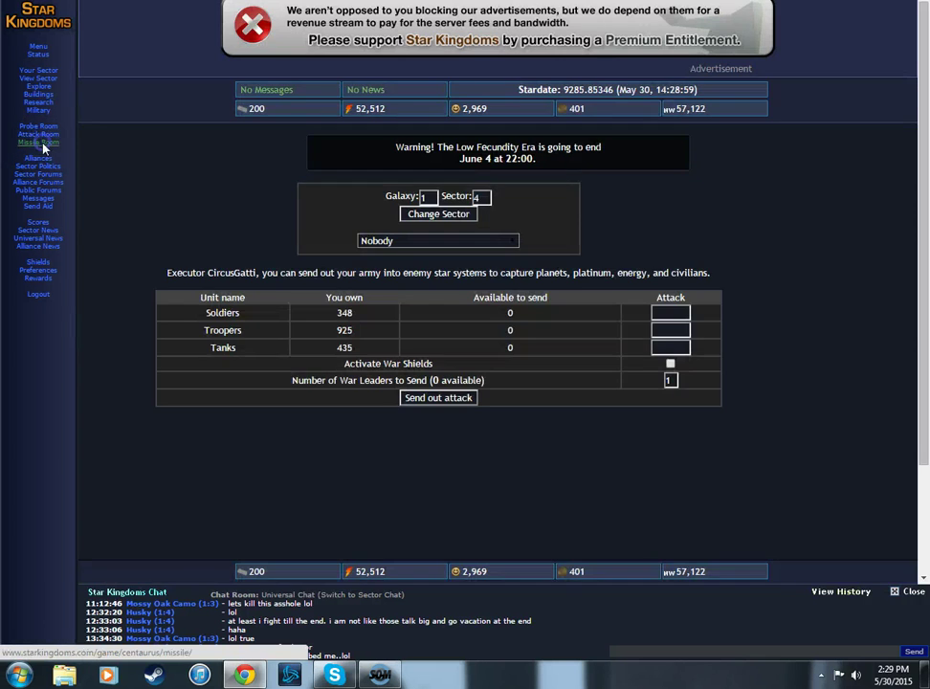
left_click(44, 144)
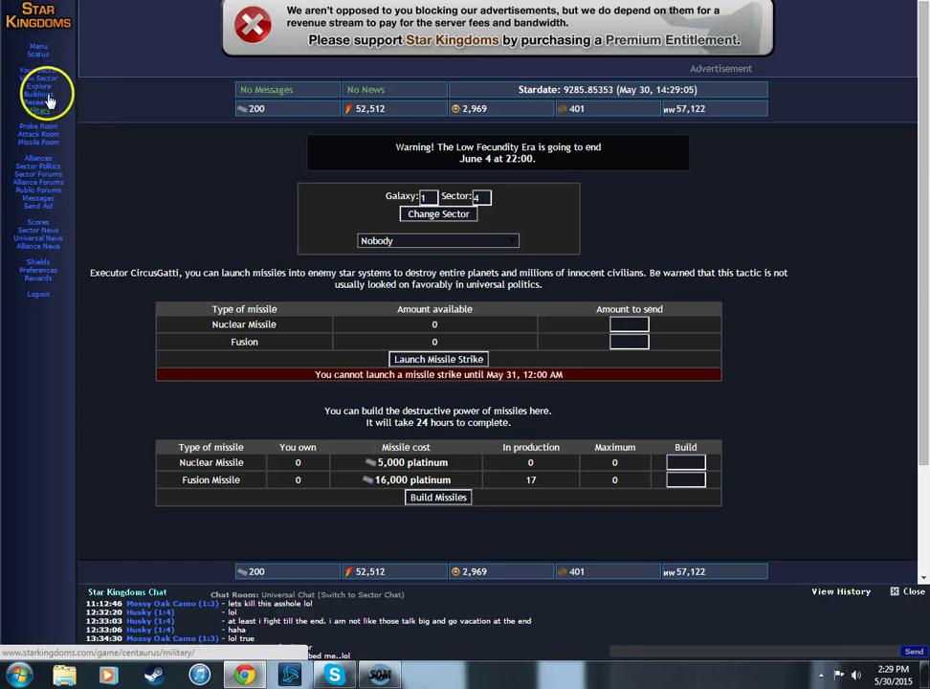
left_click(38, 101)
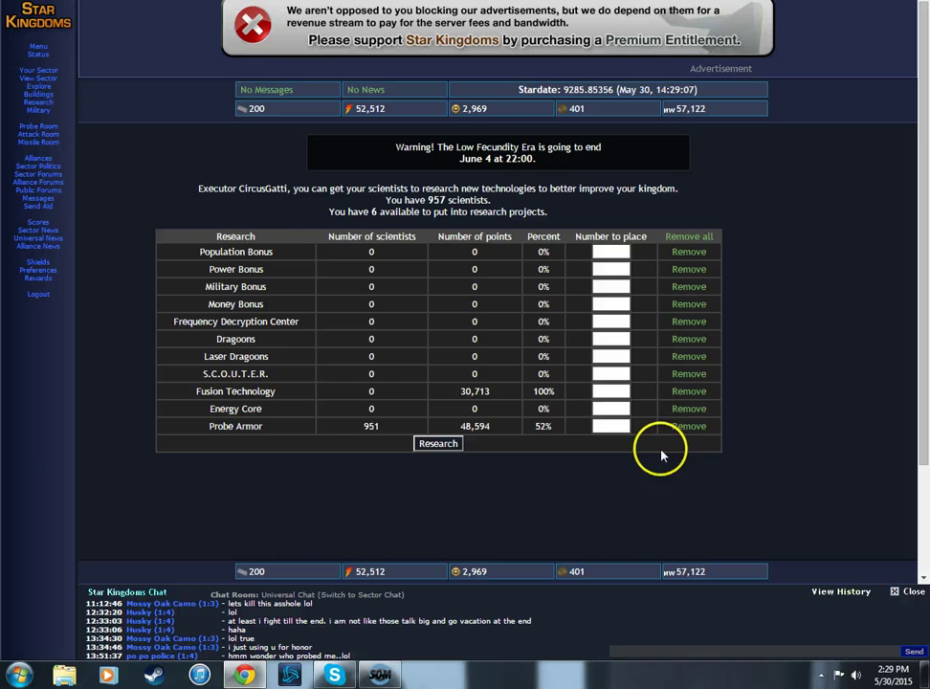
left_click(612, 426)
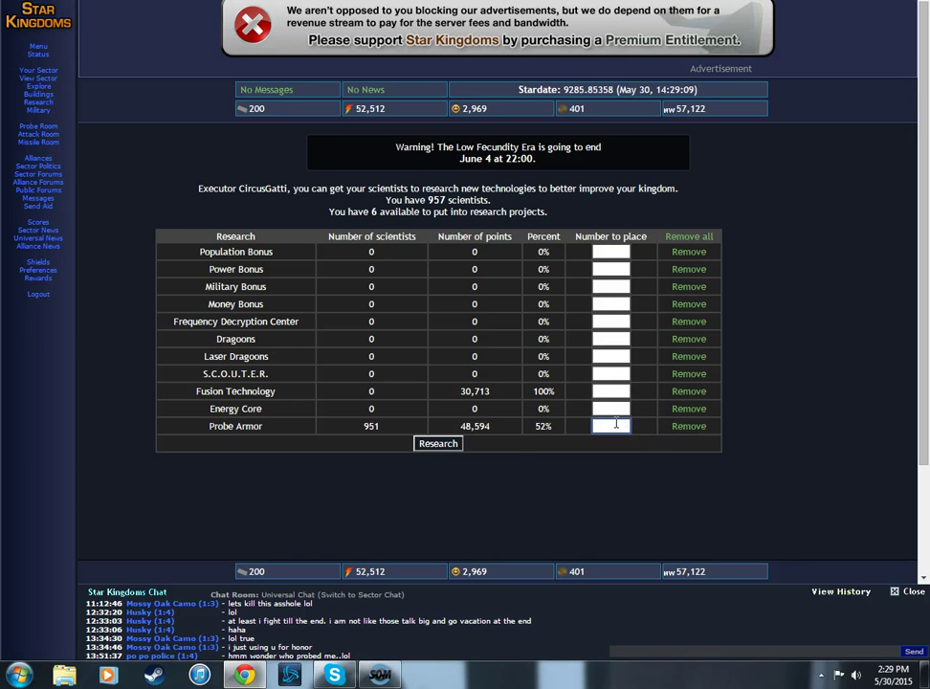
type("6")
left_click(438, 443)
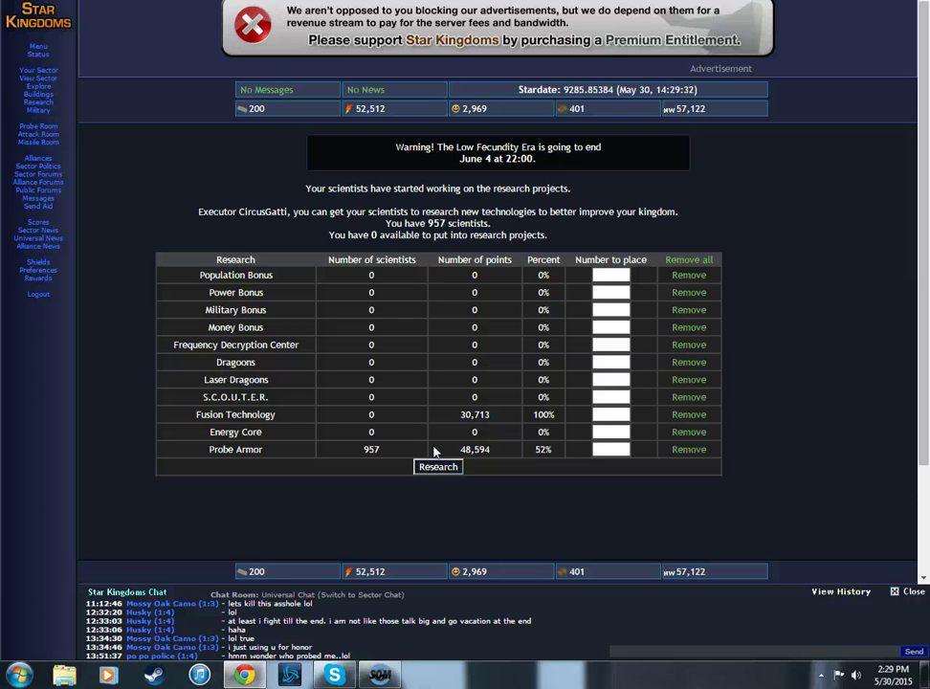
Check the sector 1:4 kingdom list, then view the Universal chat history
left_click(36, 71)
scroll(218, 197, "down", 3)
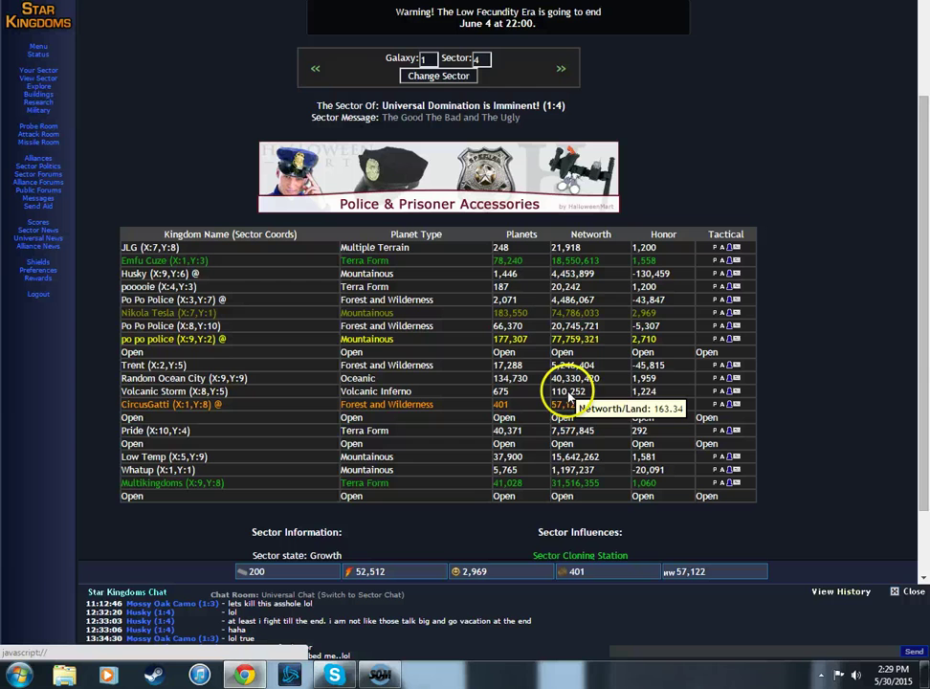
left_click(841, 591)
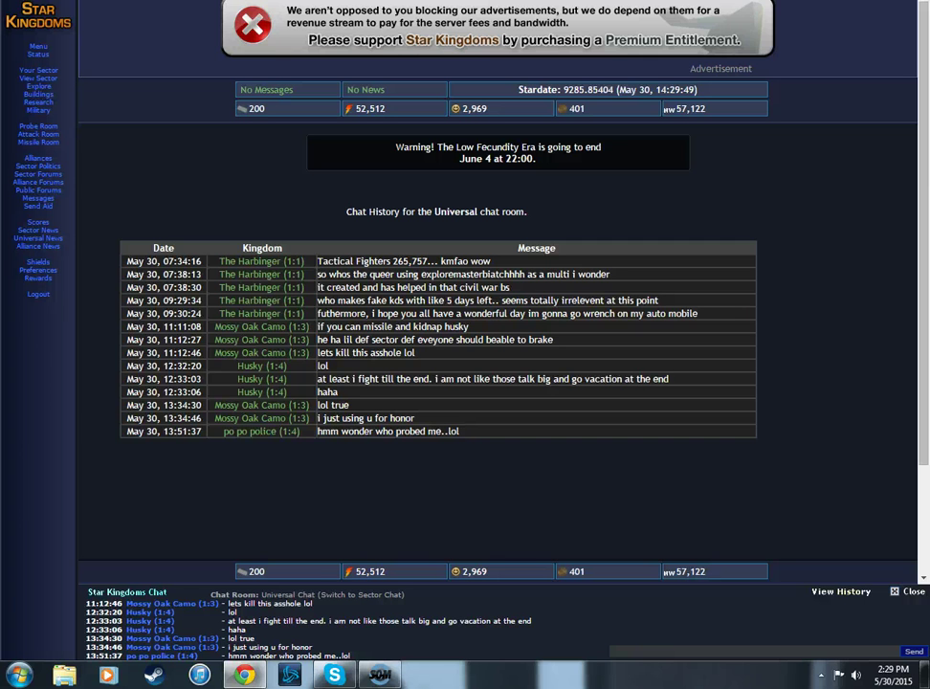
Reopen and refresh the CircusGatti (1:4) status page with enhancements and next-round settings
left_click(38, 46)
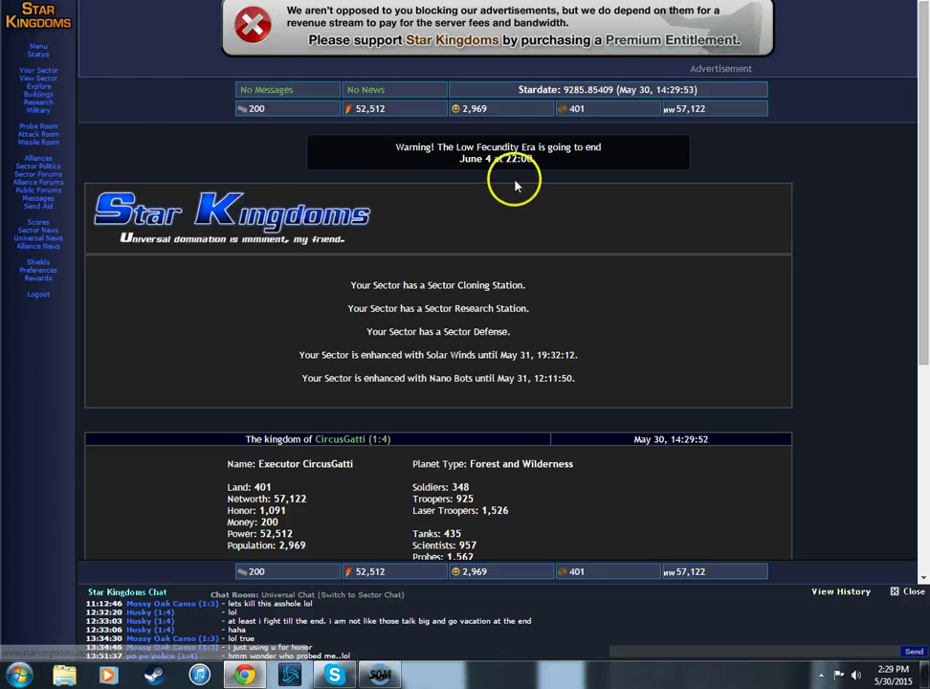
scroll(130, 95, "down", 3)
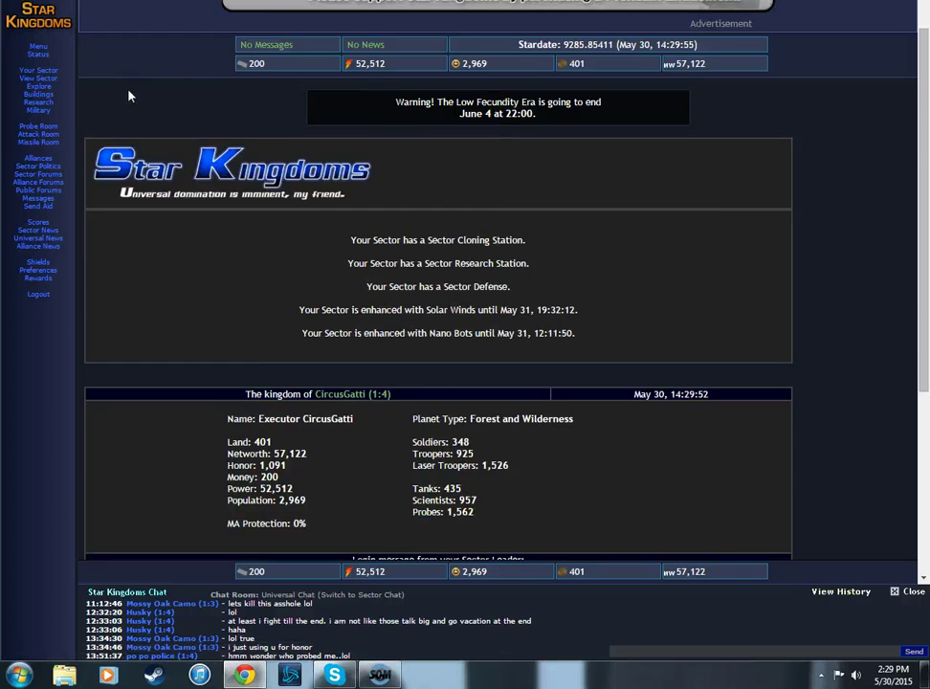
scroll(131, 95, "down", 3)
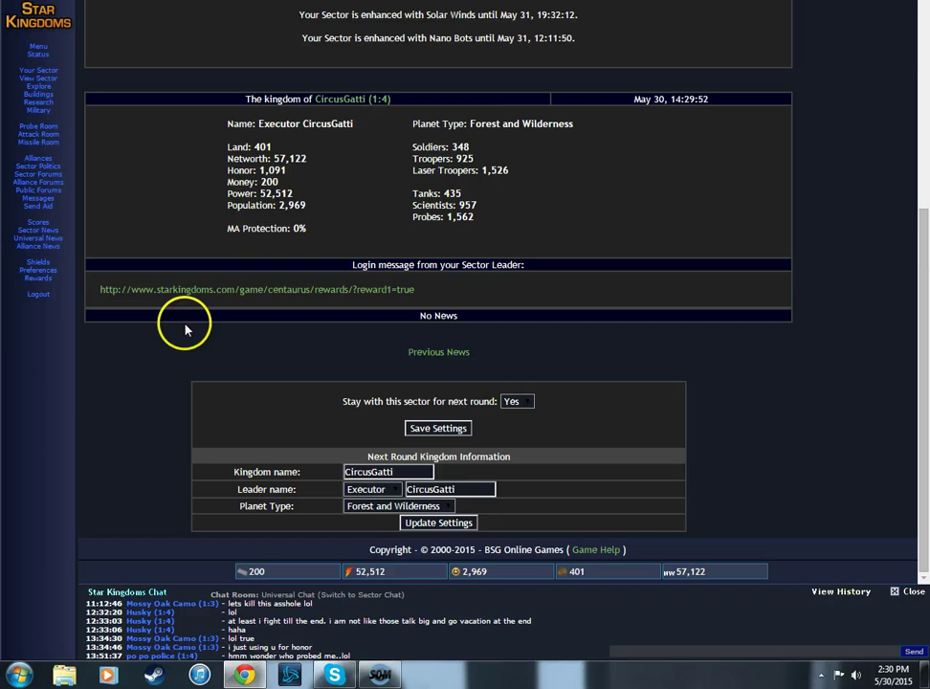
scroll(184, 330, "up", 5)
scroll(184, 330, "up", 5)
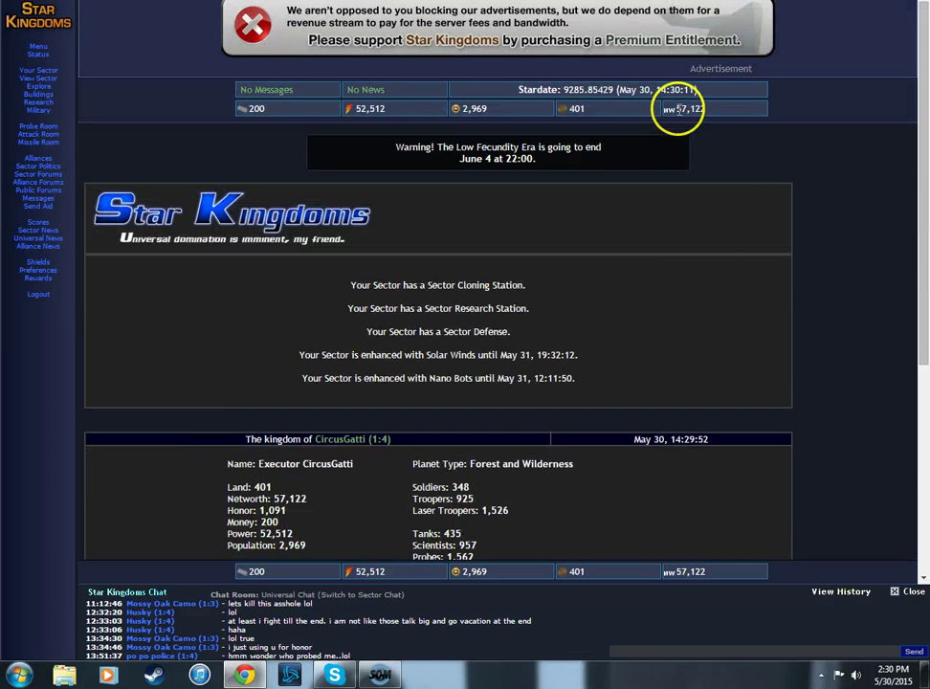
left_click(38, 46)
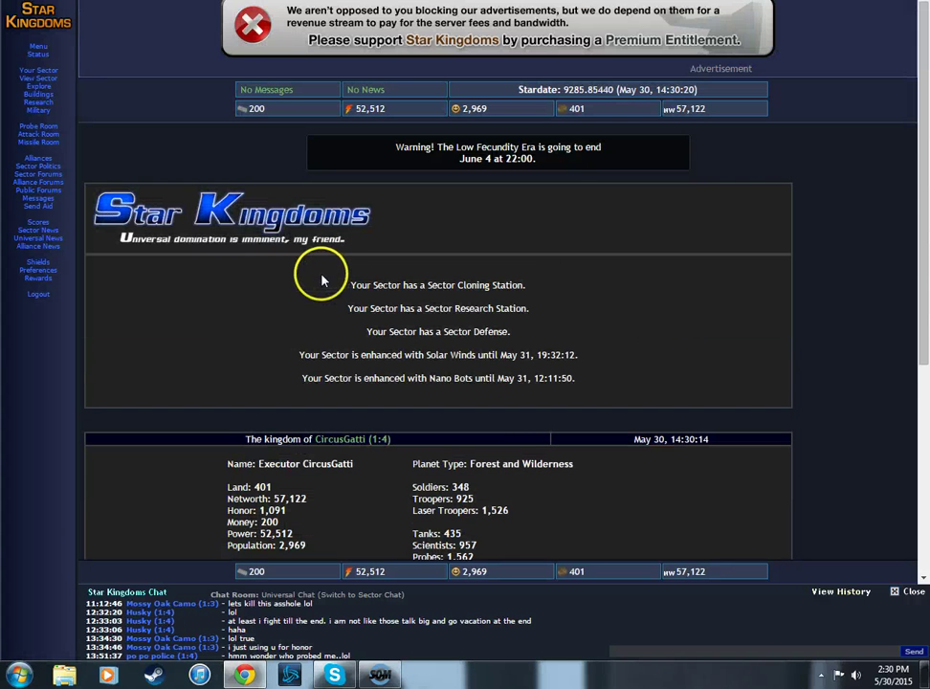
Review the sector 1:4 kingdom table with planets, networth and honor
left_click(46, 81)
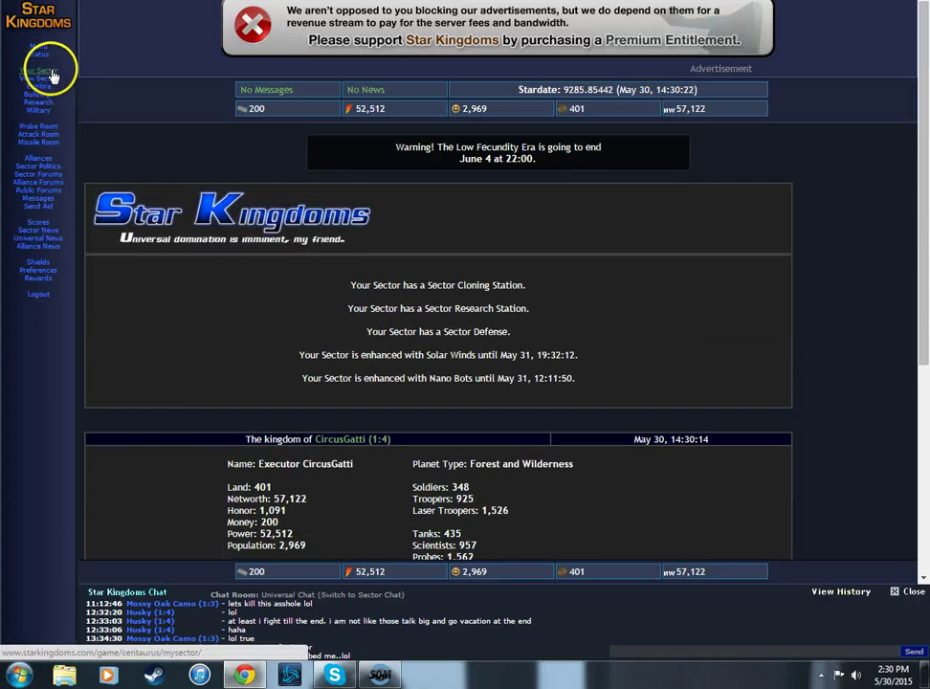
scroll(392, 333, "down", 2)
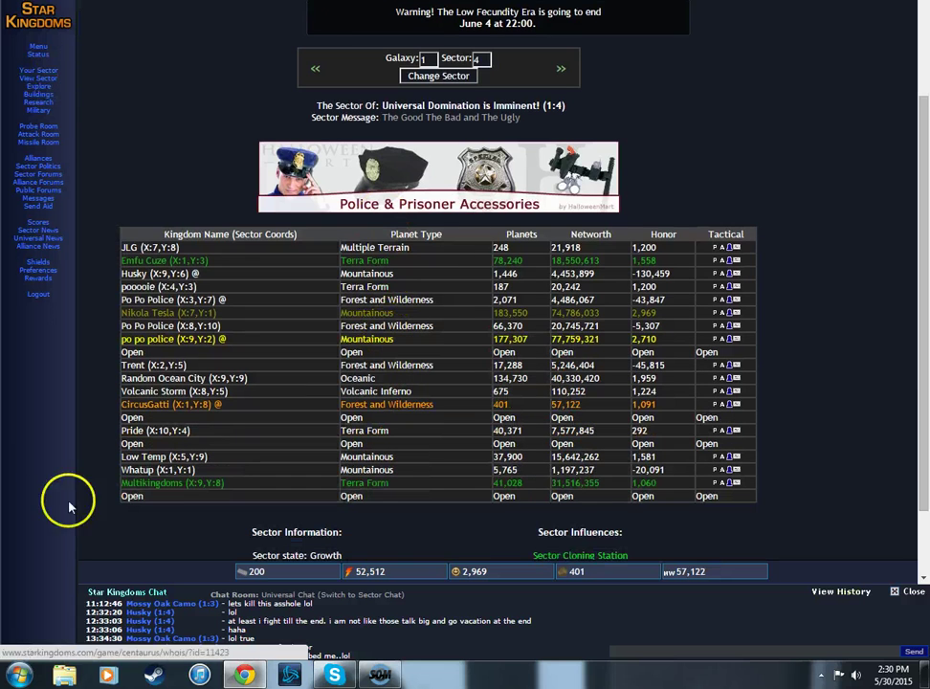